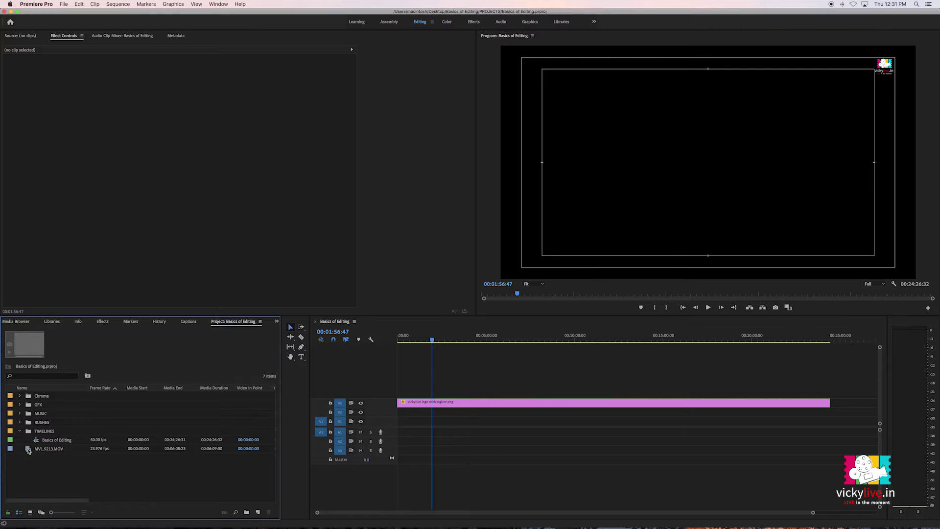
Select the MVI_9213.MOV clip in the Project panel's TIMELINES bin.
click(28, 449)
Create a new MVI_9213 sequence from the MVI_9213.MOV clip.
right_click(28, 450)
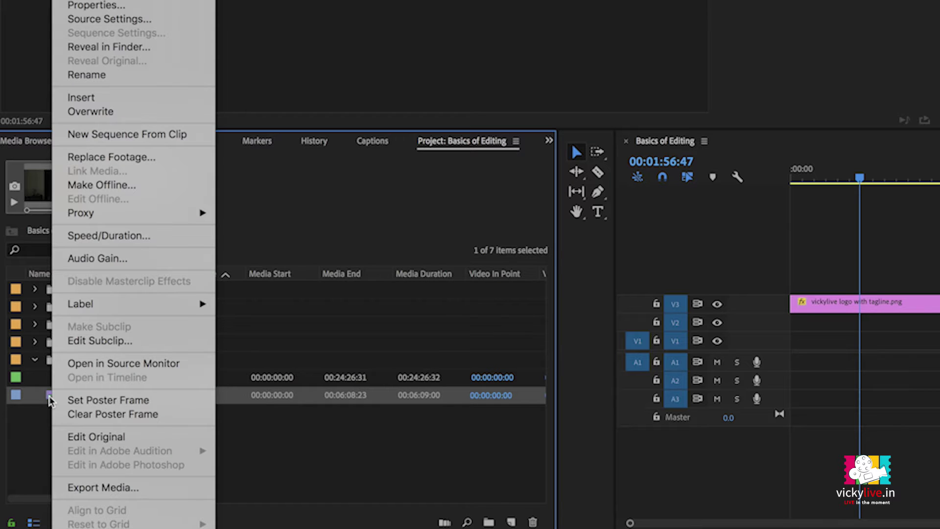
click(139, 139)
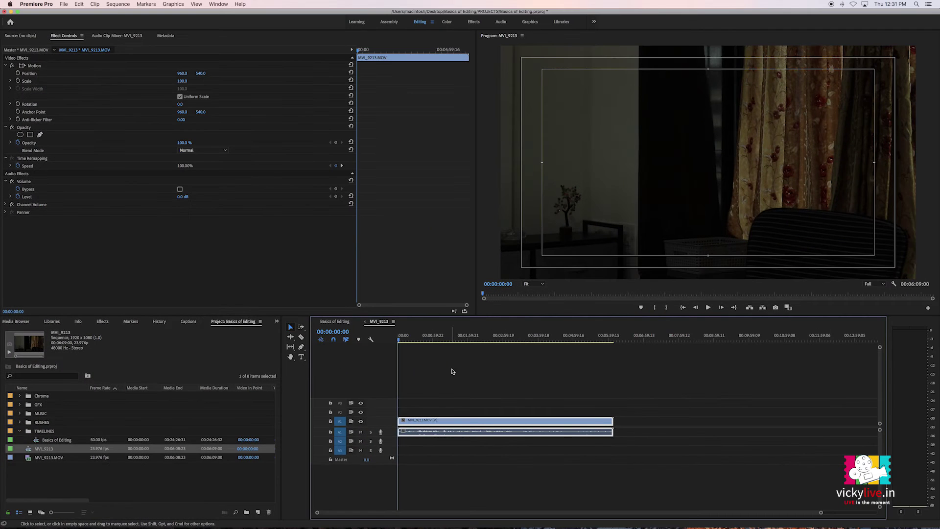
click(453, 371)
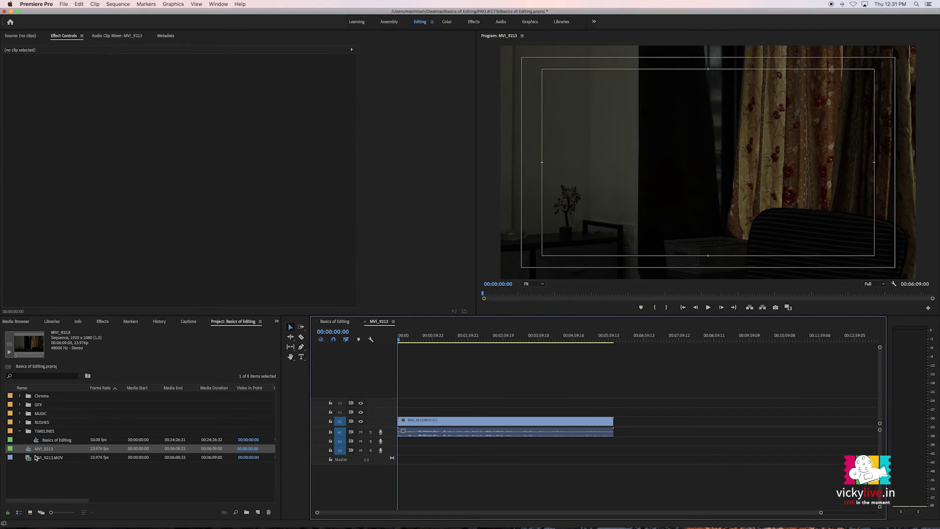
Copy the vickylive logo clip from Basics of Editing, paste it into MVI_9213, and fit the view.
click(335, 322)
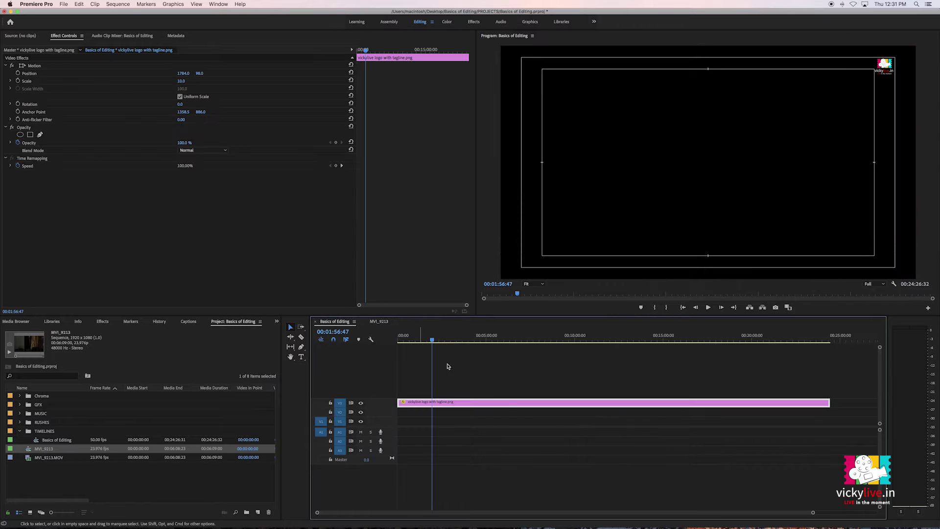
drag(504, 386, 498, 410)
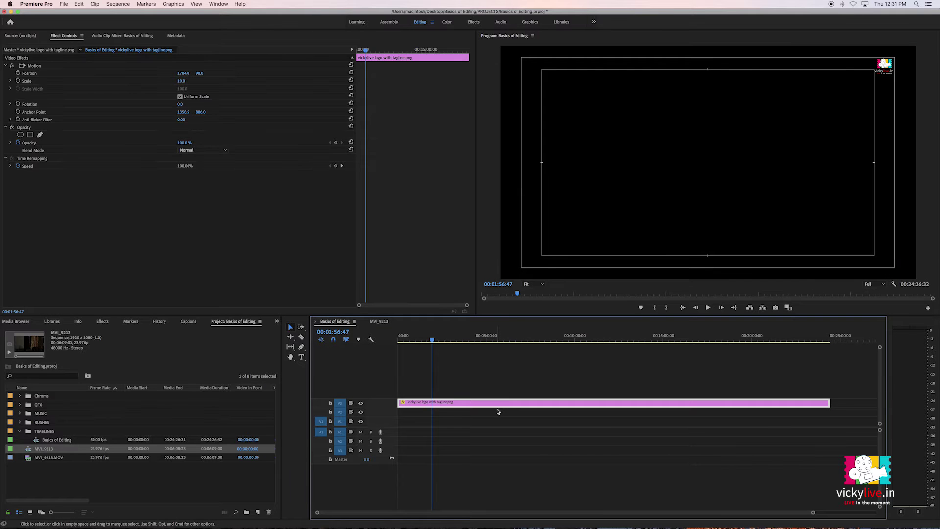
click(488, 361)
key(shift+period)
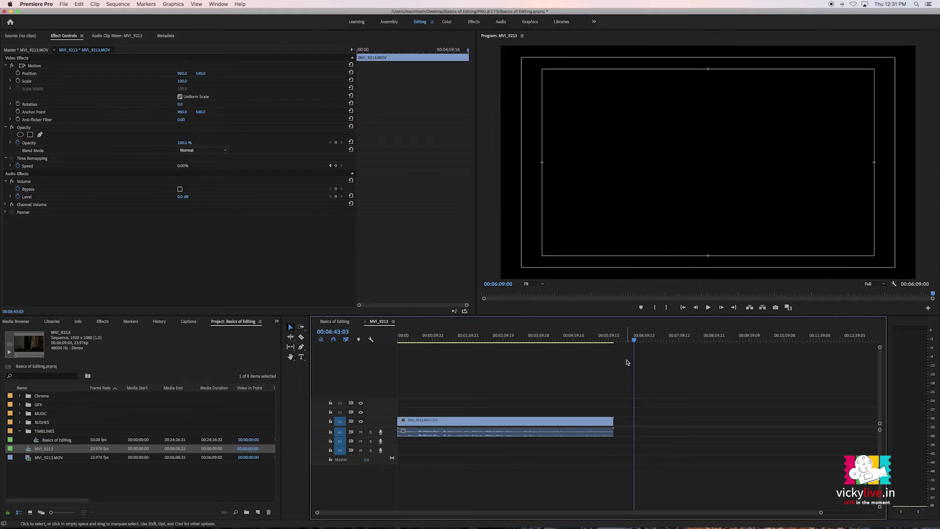
key(super+v)
key(backslash)
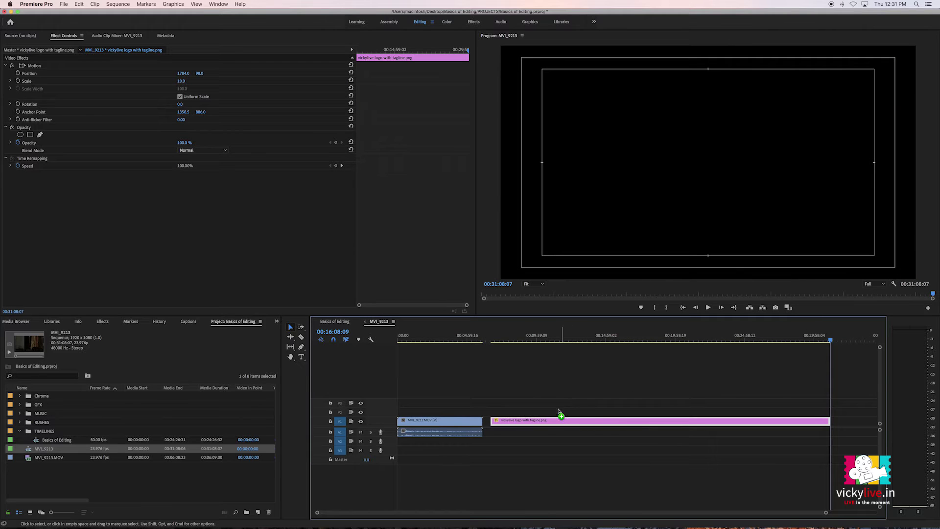
Move the logo clip to V3 at the sequence start and play back to check the overlay.
drag(558, 411, 464, 393)
click(464, 372)
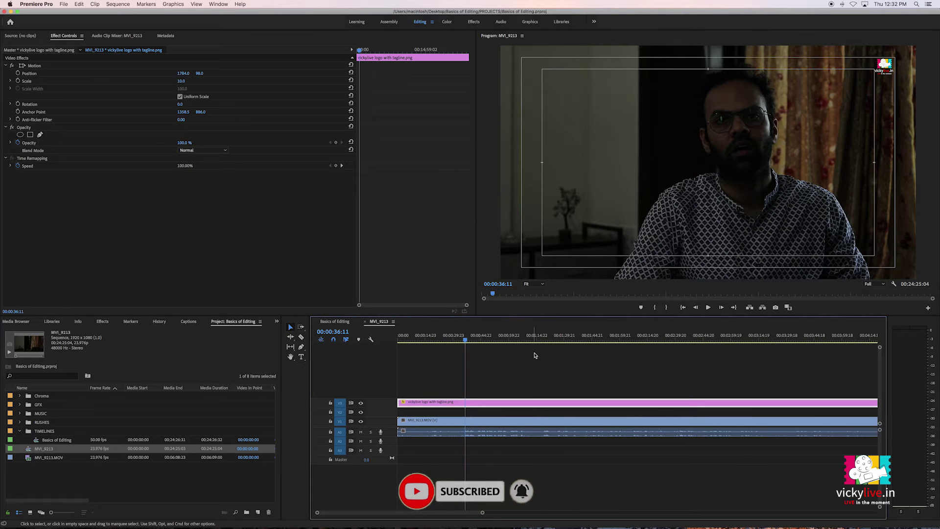
click(496, 361)
key(space)
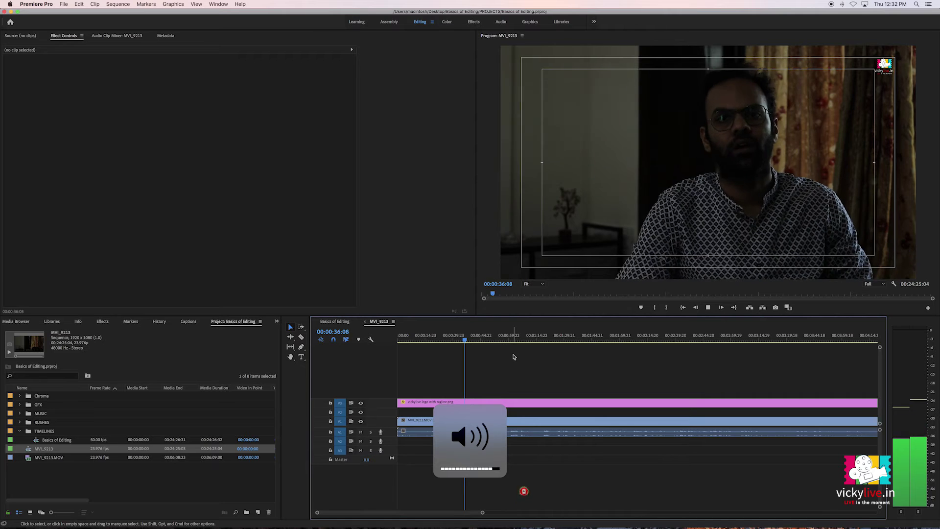
key(XF86AudioLowerVolume)
key(XF86AudioLowerVolume)
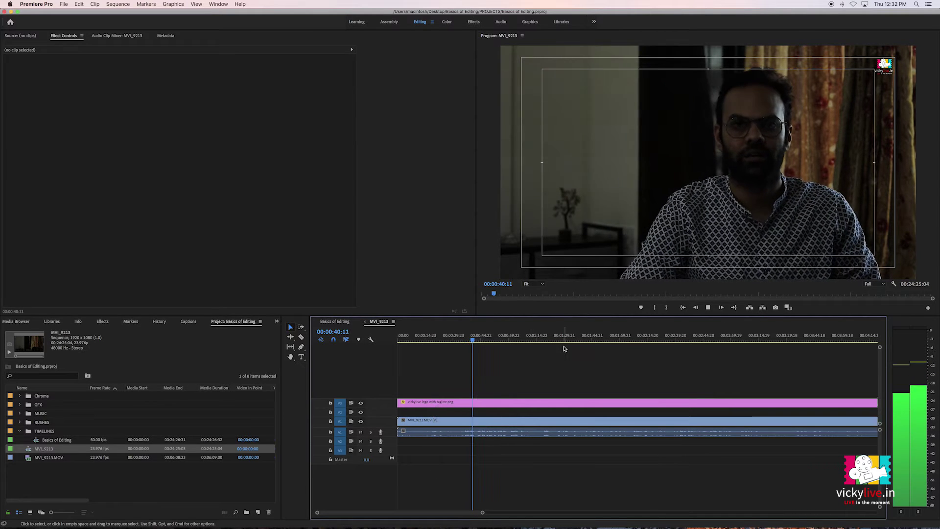
key(space)
key(d)
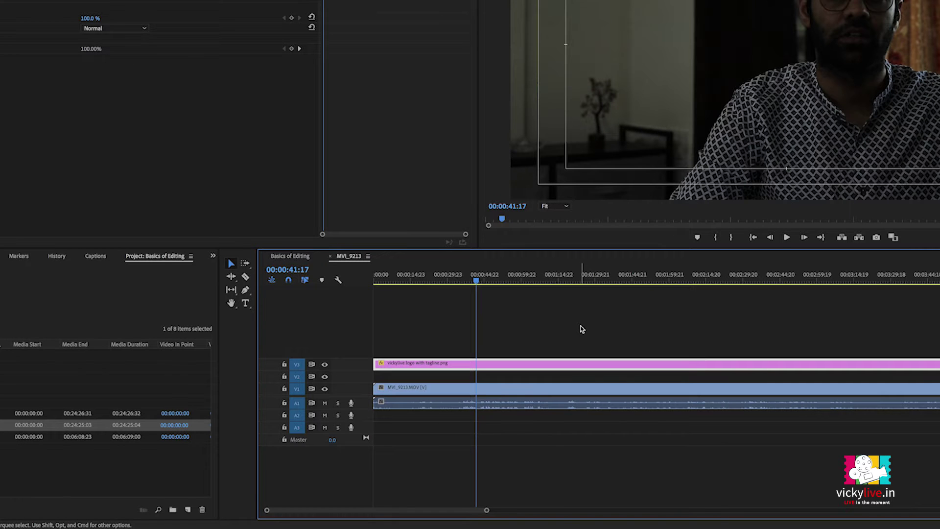
Reveal the camera clip in Finder and drag audio.wav into the Project panel.
right_click(577, 388)
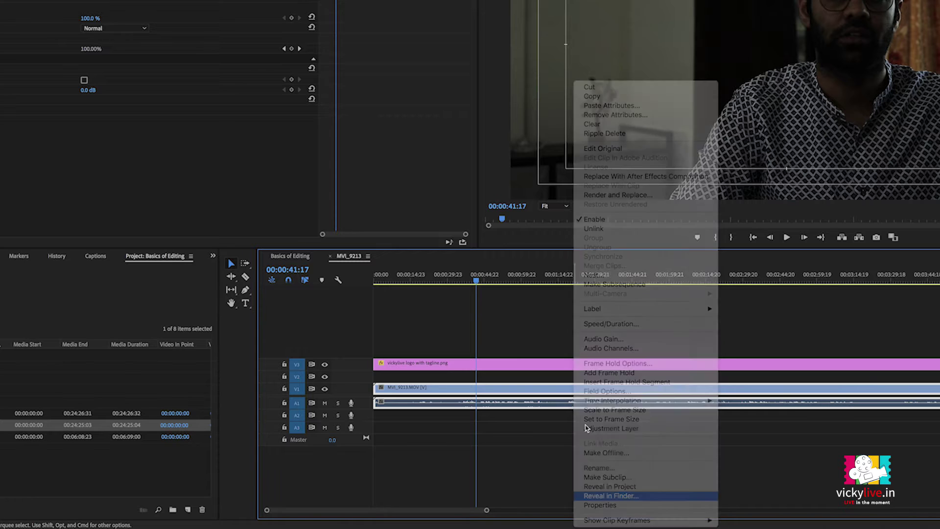
click(607, 495)
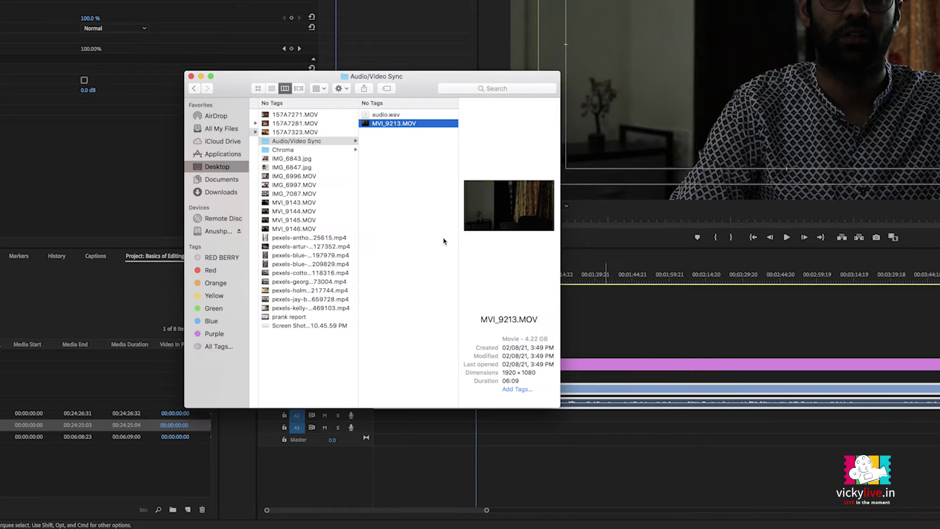
click(372, 116)
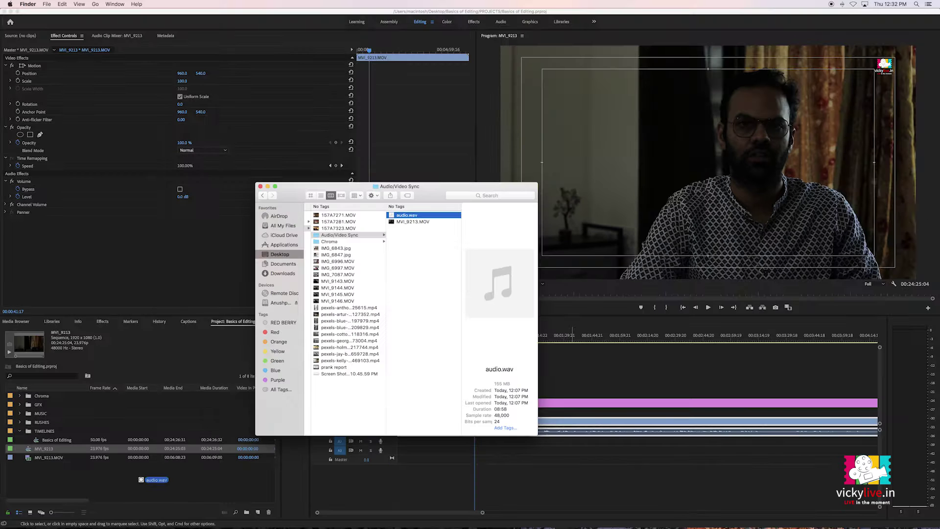
drag(362, 117, 143, 481)
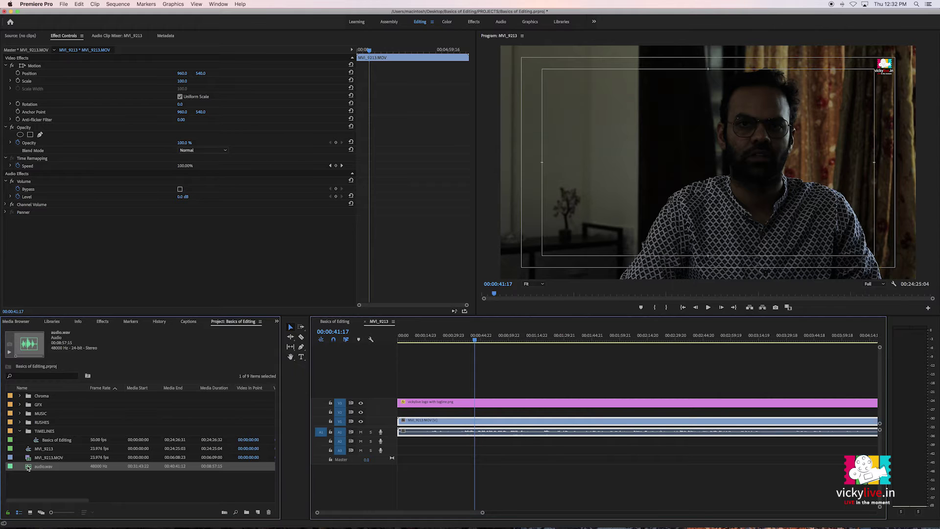
Place audio.wav on track A2 at the sequence start and play back both audio tracks.
mouse_move(343, 462)
mouse_down()
mouse_move(410, 451)
mouse_move(401, 447)
mouse_up()
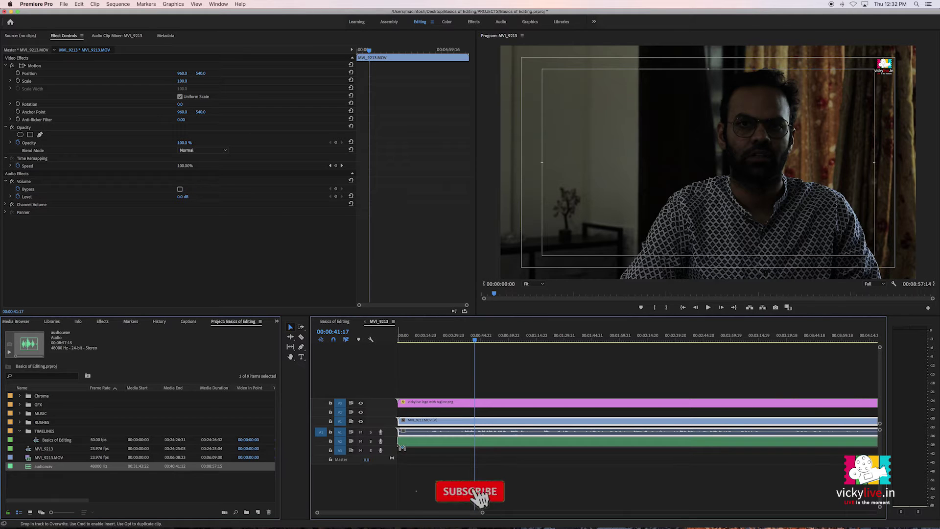
drag(402, 451, 402, 448)
click(441, 482)
key(space)
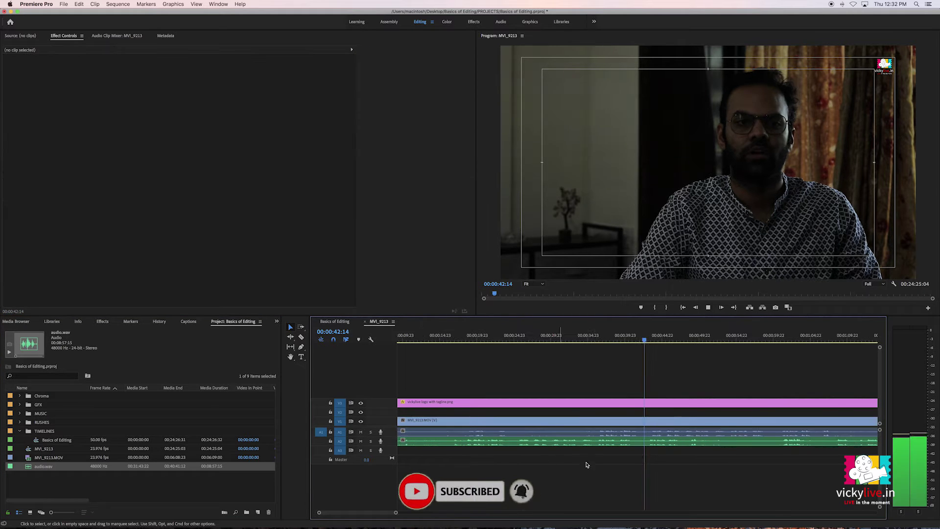
key(equal)
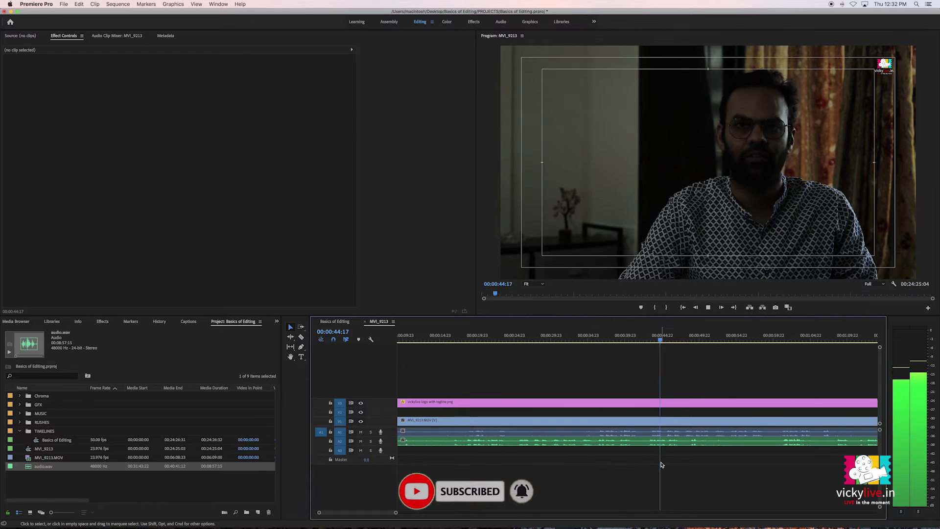
key(space)
key(d)
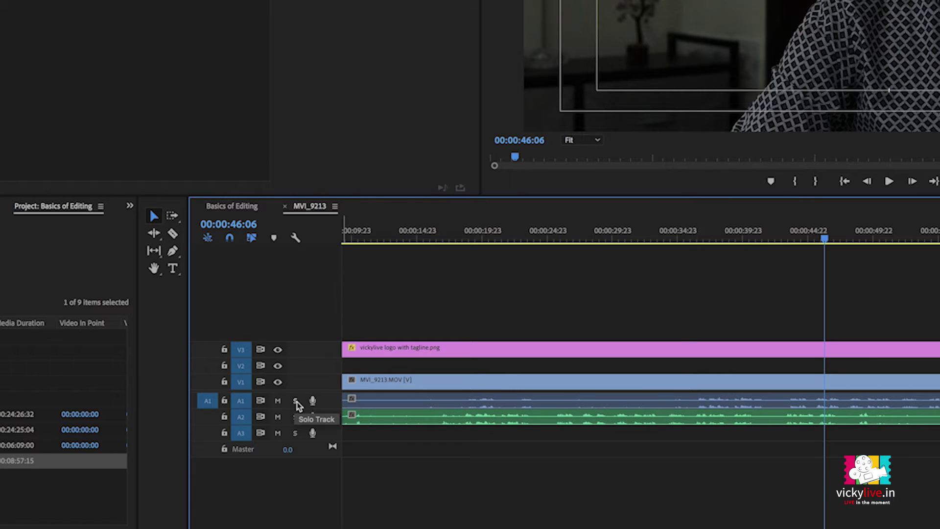
Solo audio track A1 and play from about 00:00:36:08 to hear it.
click(295, 401)
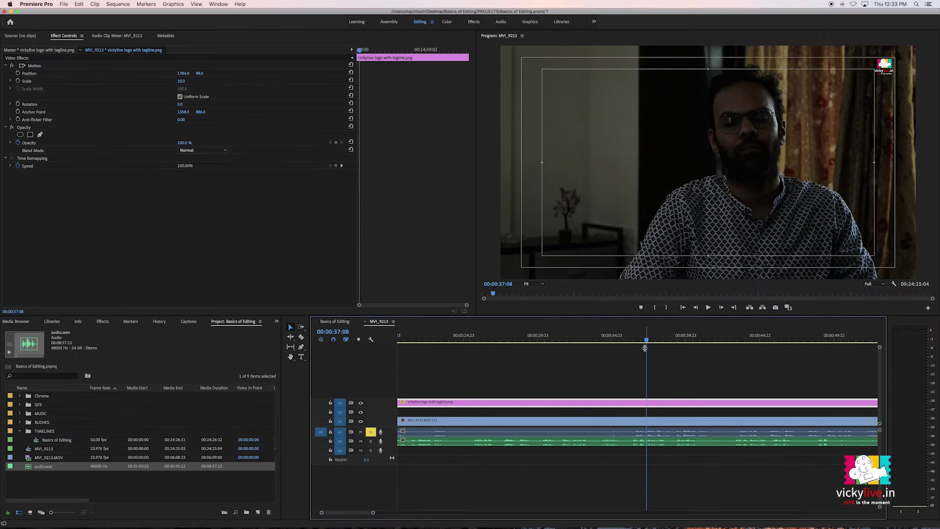
mouse_move(645, 347)
mouse_down()
mouse_move(634, 338)
mouse_move(644, 338)
mouse_up()
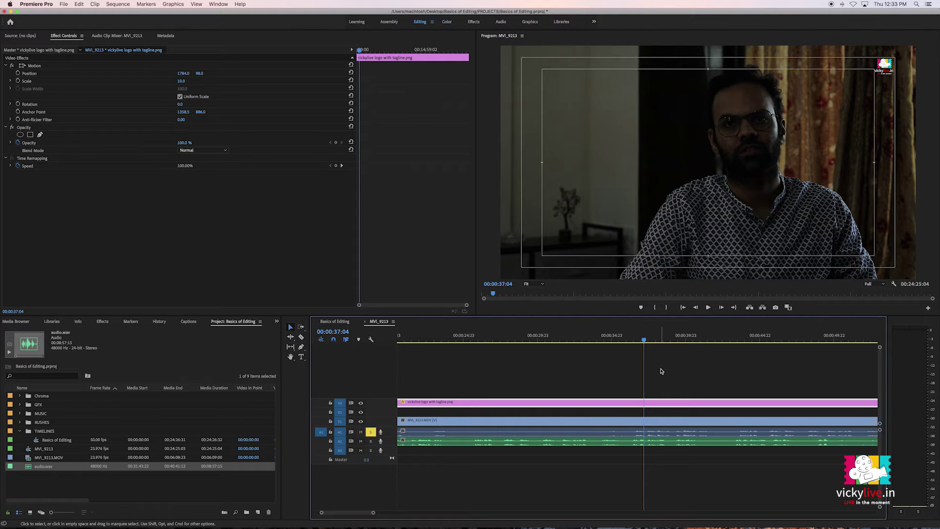
click(632, 359)
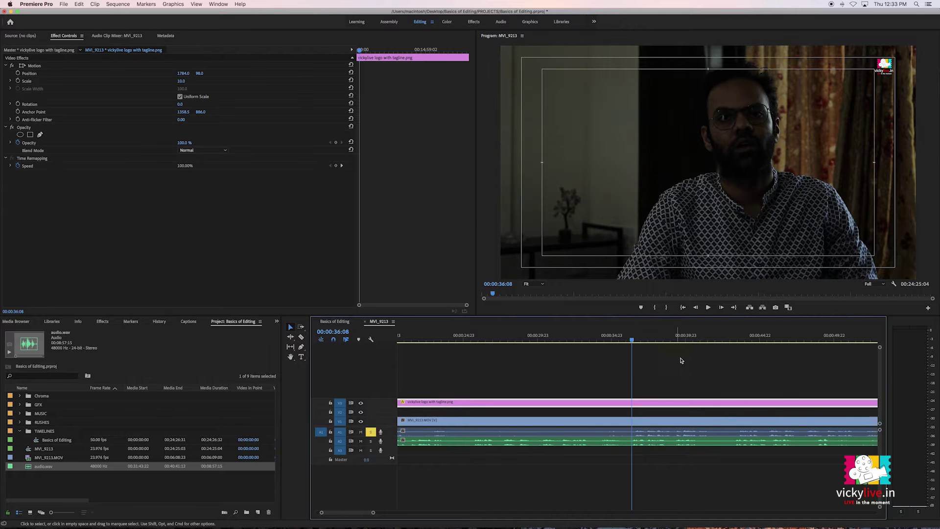
key(=)
key(space)
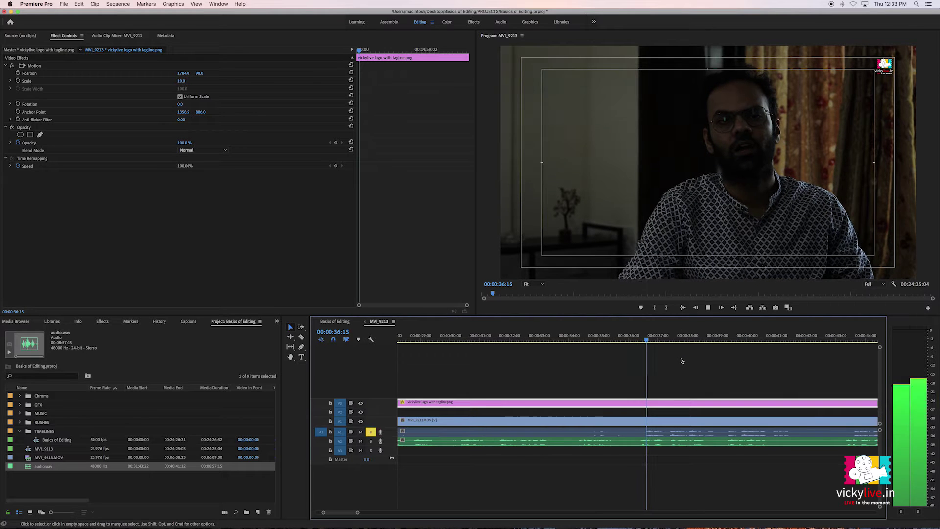
Enlarge tracks A1 and A2 to show their waveforms, adjusting the timeline zoom.
double_click(343, 434)
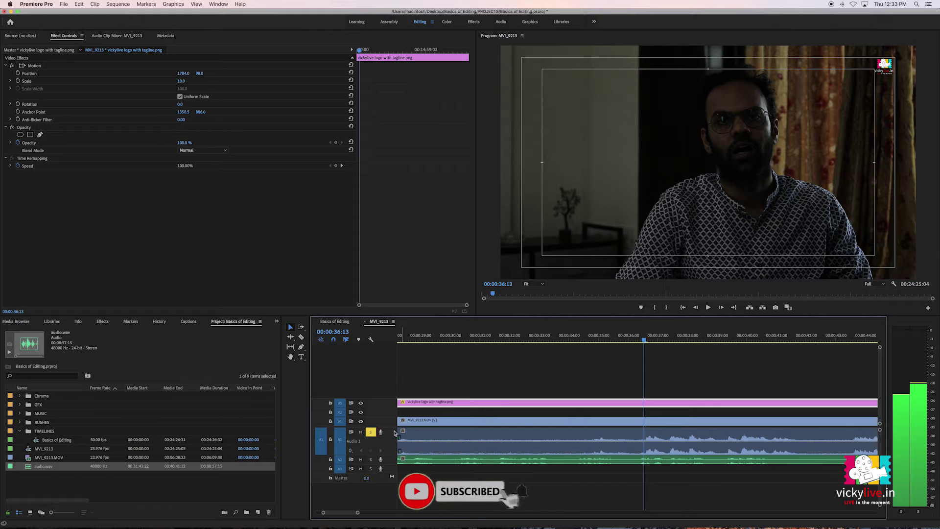
click(591, 378)
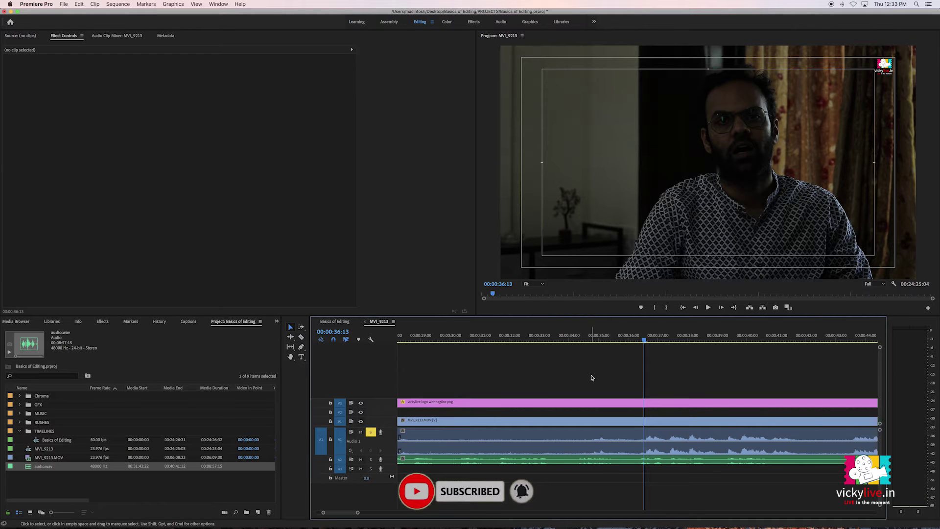
key(=)
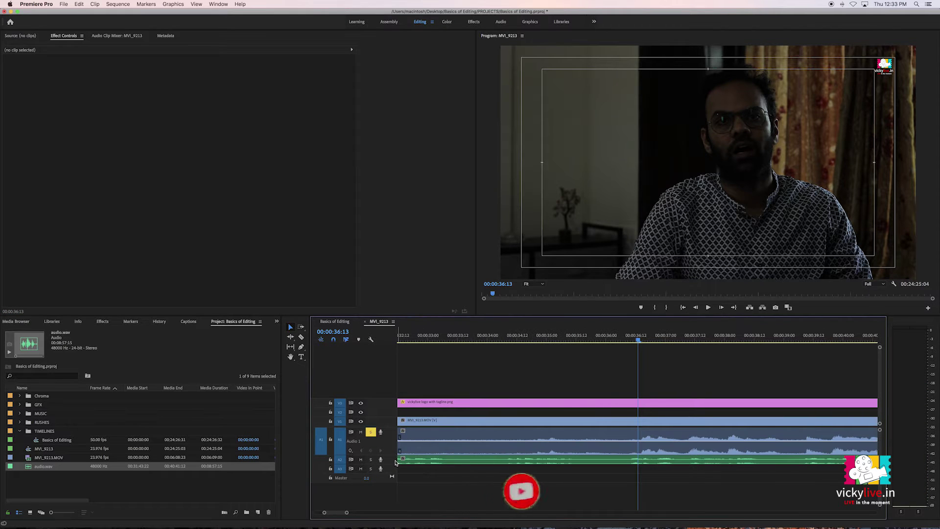
key(alt+=)
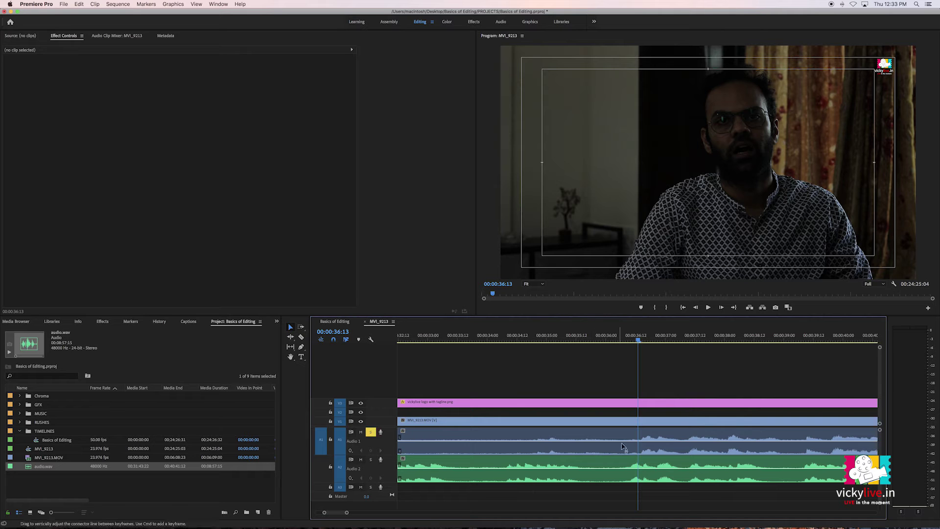
key(minus)
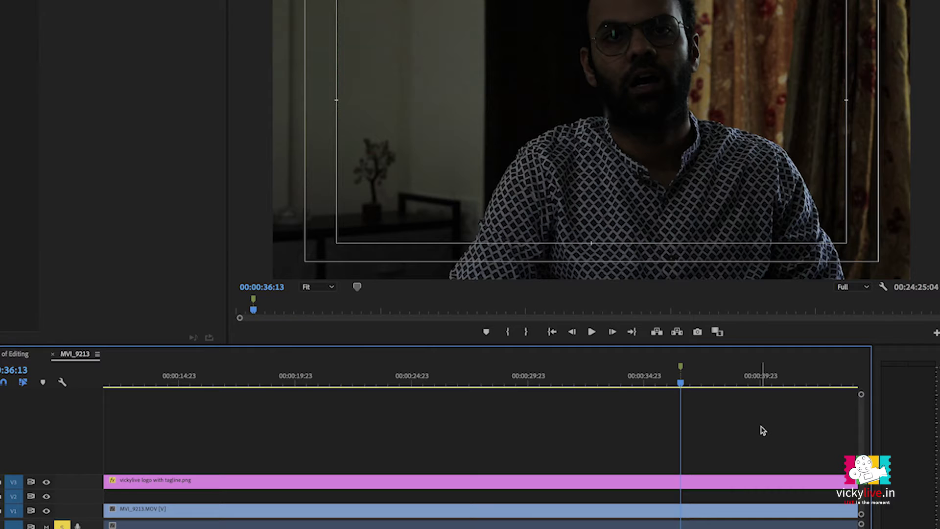
key(minus)
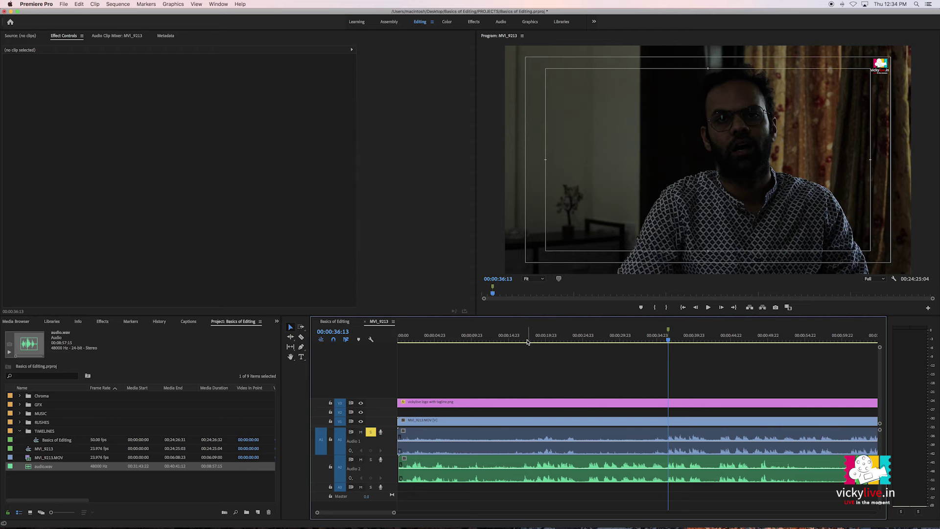
Turn off the A1 solo, zoom in around 00:00:19:04, and select audio.wav on A2.
drag(527, 341, 536, 345)
key(equal)
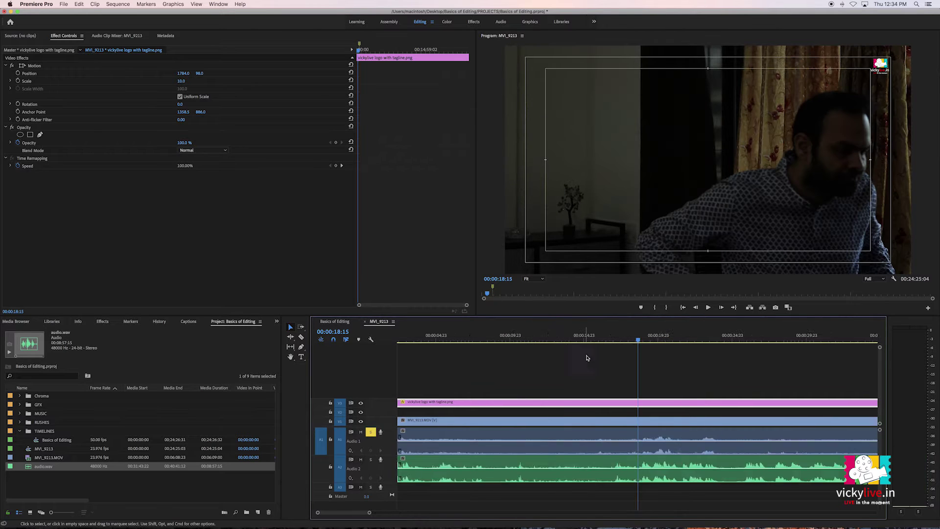
key(equal)
click(371, 431)
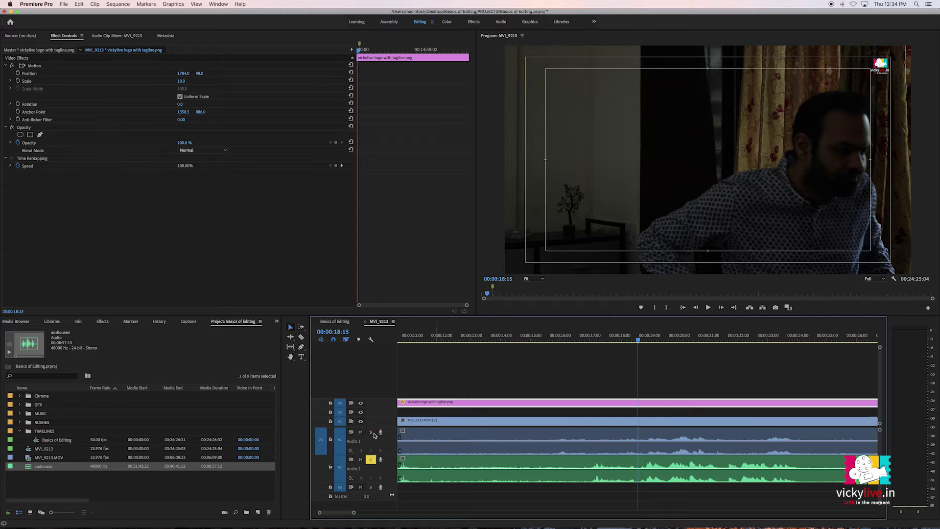
mouse_move(638, 338)
mouse_down()
mouse_move(656, 339)
mouse_move(645, 340)
mouse_up()
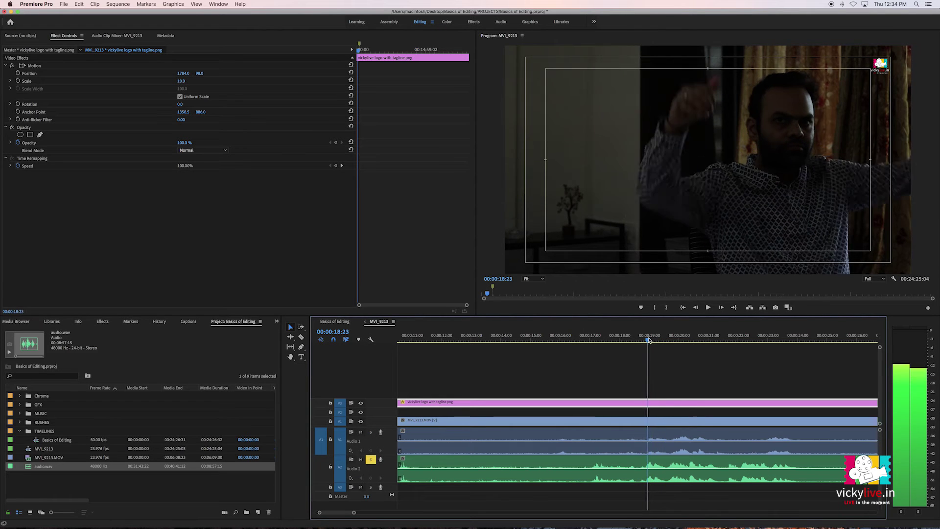
click(662, 469)
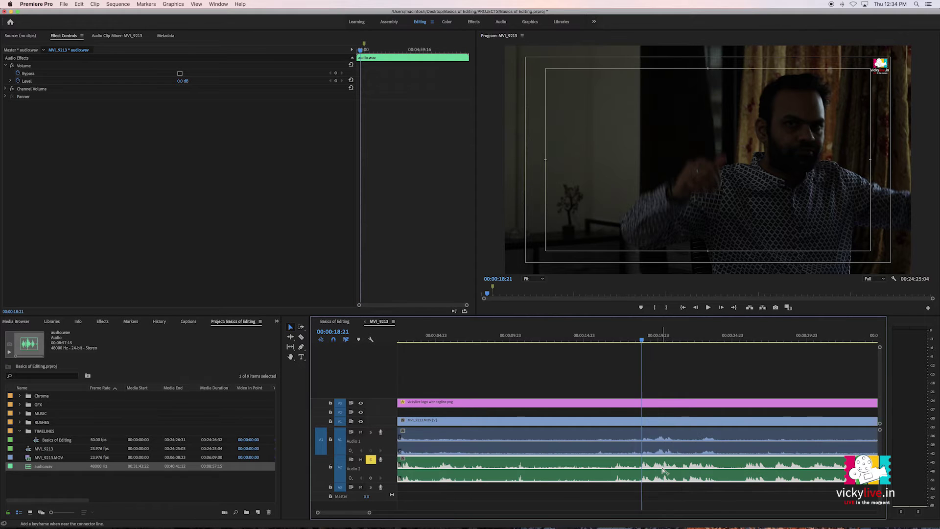
key(minus)
key(minus)
key(minus)
key(minus)
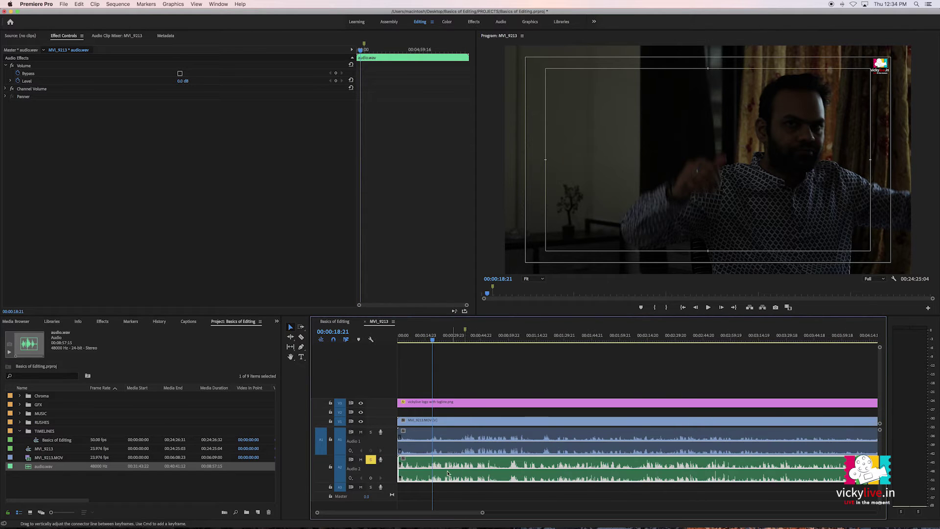
Move audio.wav to start around 00:00:18:21 and save the project.
mouse_move(421, 465)
mouse_down()
mouse_move(456, 464)
mouse_move(366, 461)
mouse_move(435, 465)
mouse_up()
click(511, 377)
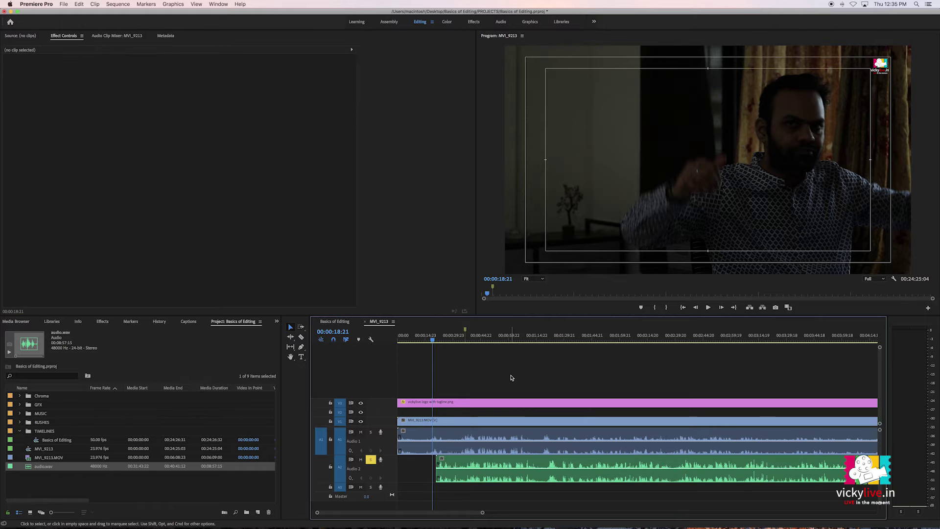
key(Down)
key(=)
key(=)
key(=)
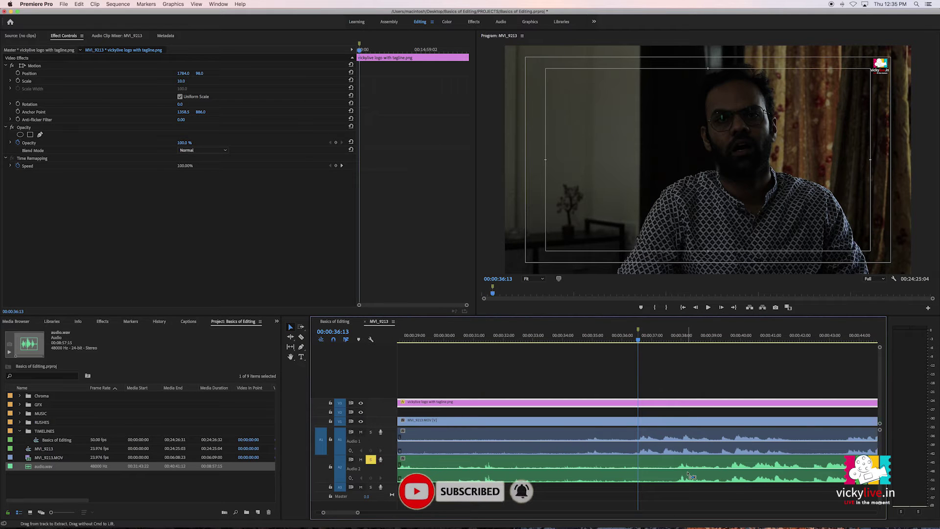
key(super+s)
key(-)
key(-)
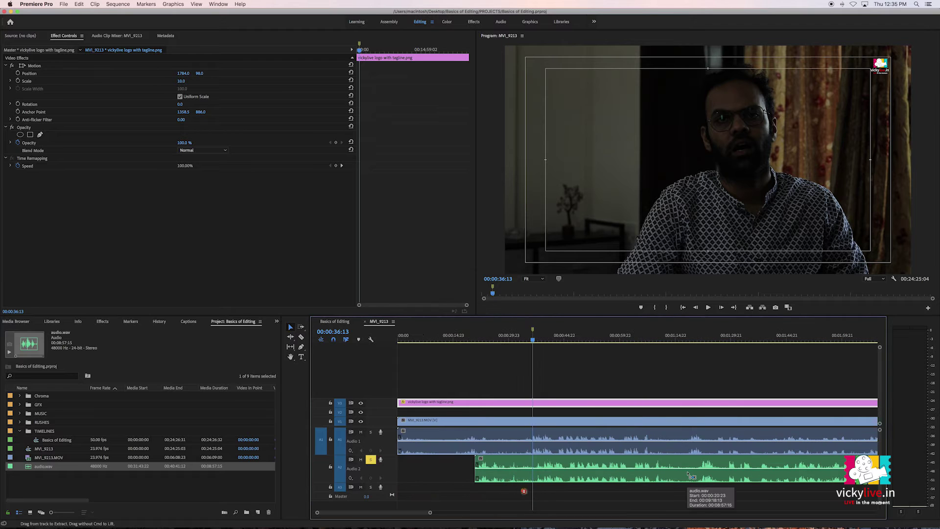
key(=)
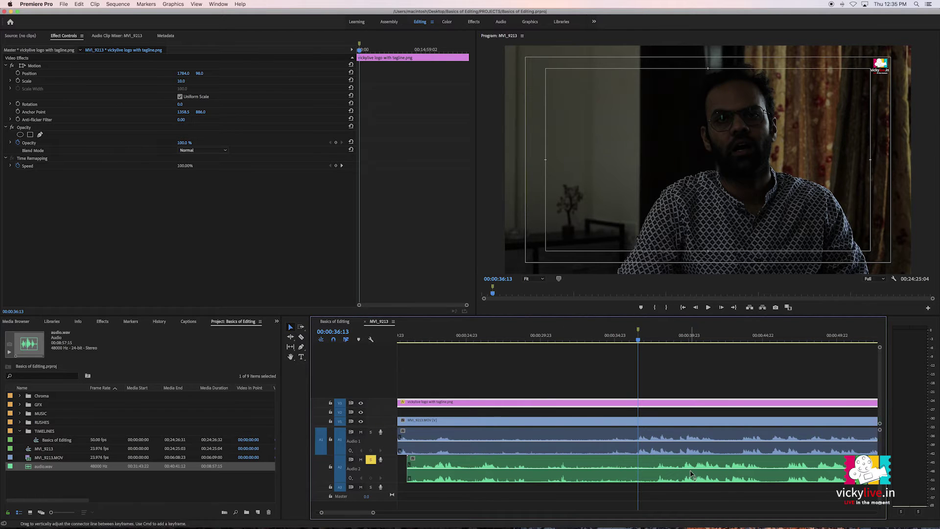
Shift audio.wav about 2 seconds earlier to match the waveforms, then play back to check sync.
mouse_move(691, 476)
mouse_down()
mouse_move(680, 469)
mouse_move(690, 470)
mouse_up()
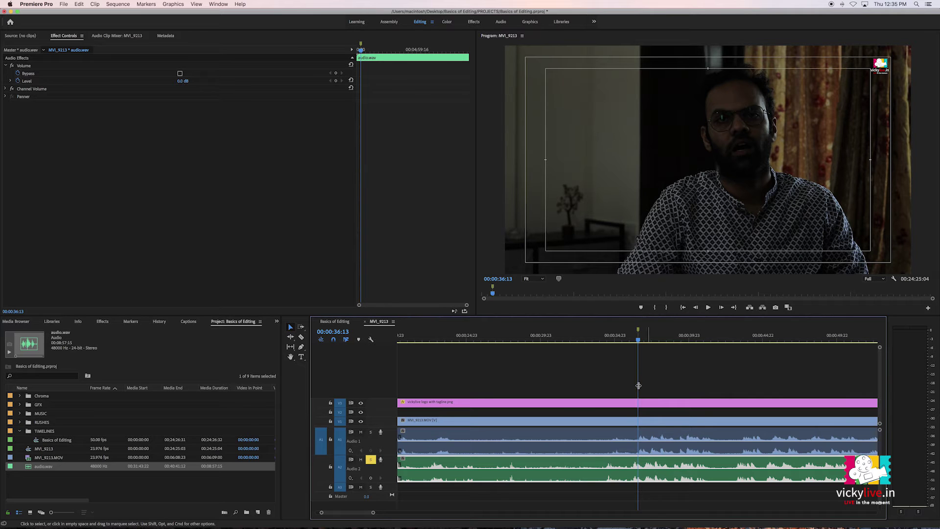
key(Left)
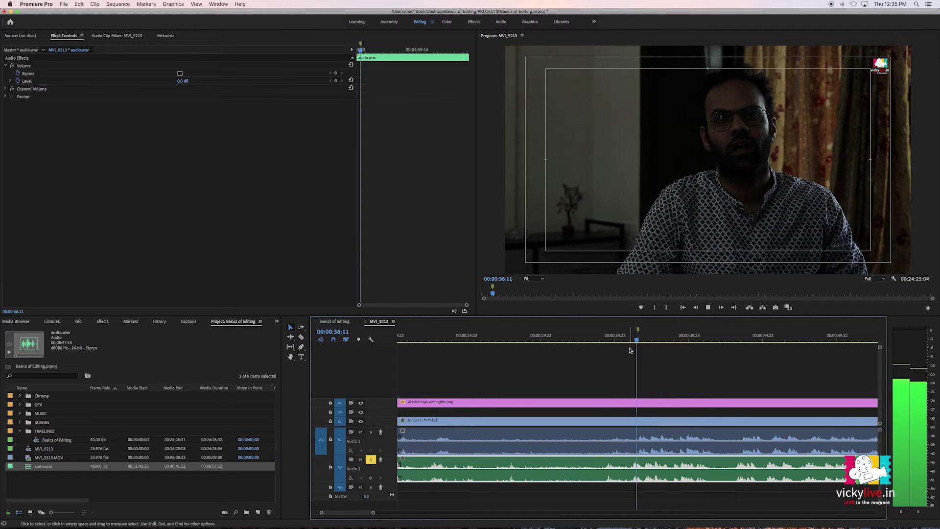
key(equal)
key(equal)
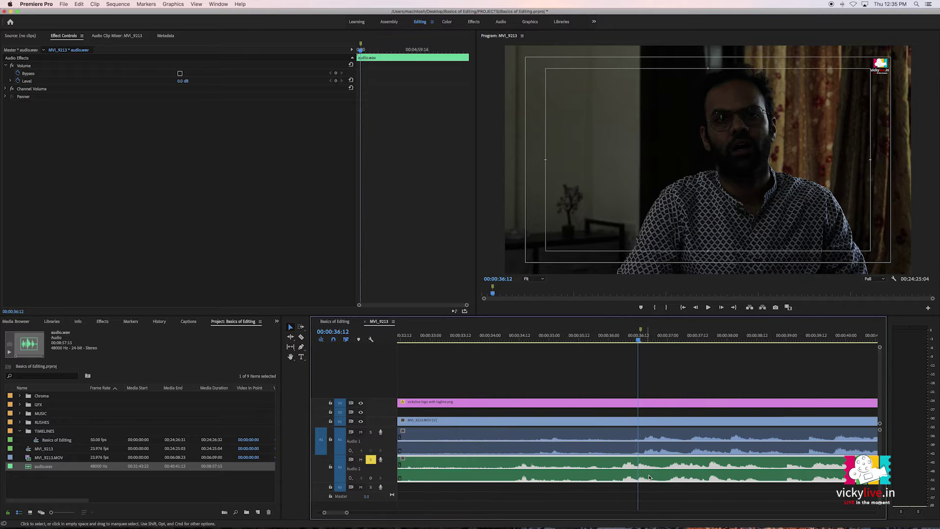
drag(661, 470, 669, 464)
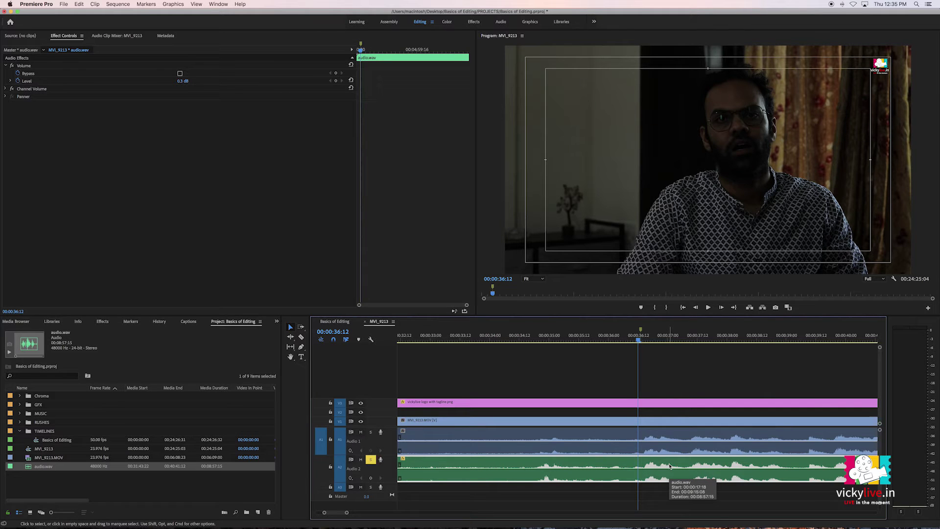
key(i)
key(equal)
key(space)
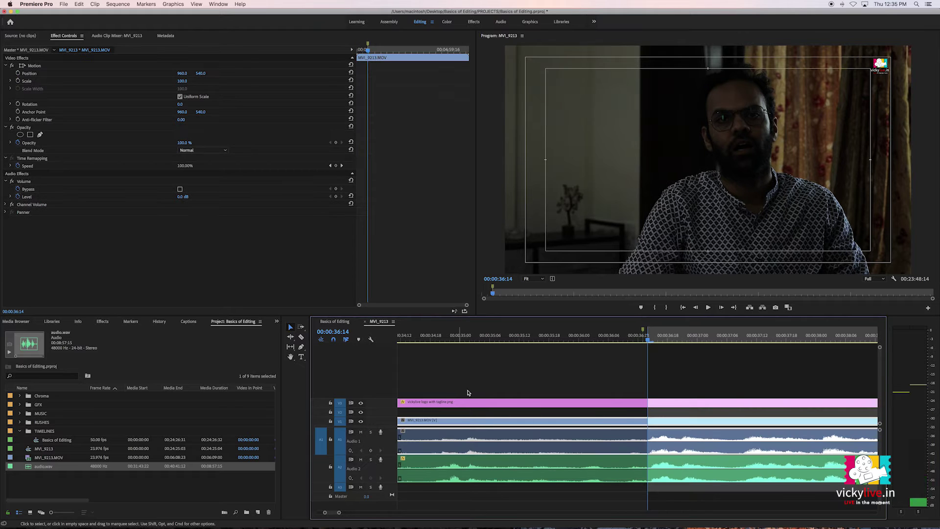
key(minus)
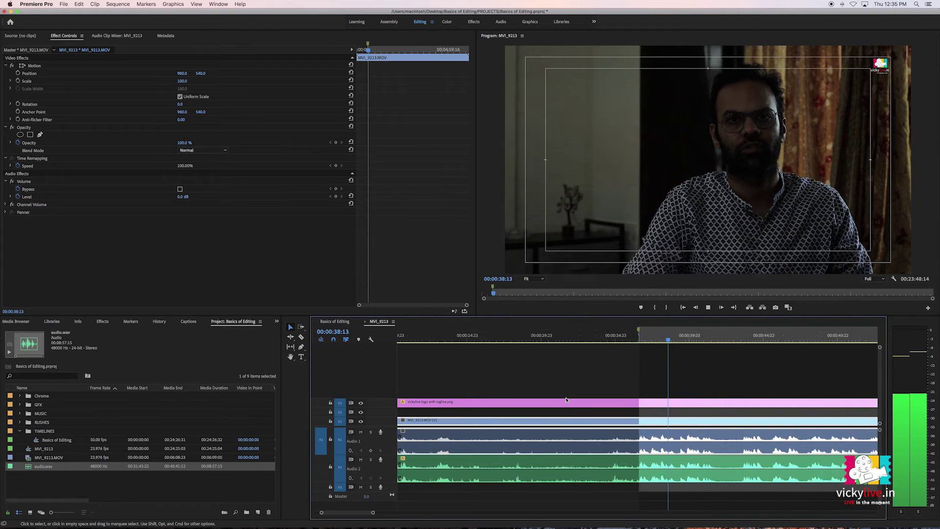
key(minus)
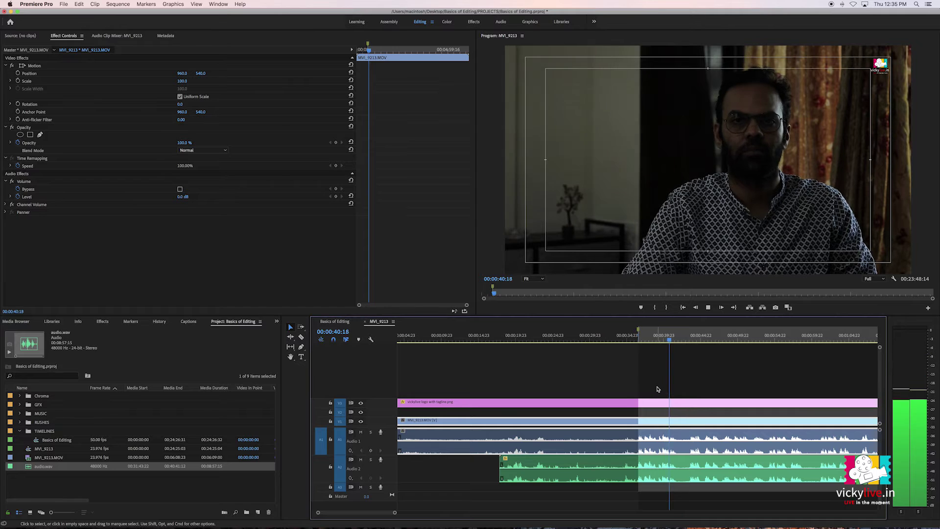
key(space)
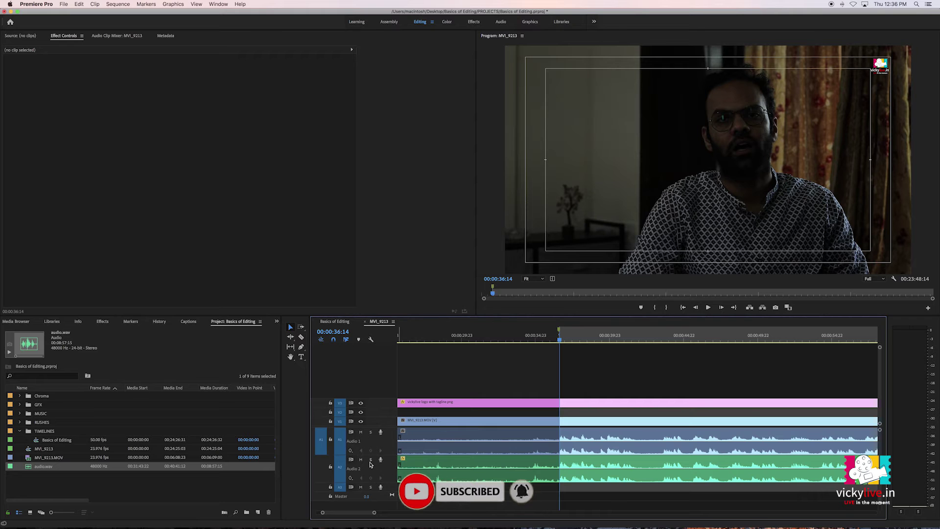
Solo track A2, play back audio.wav to verify sync, and save the project.
click(371, 460)
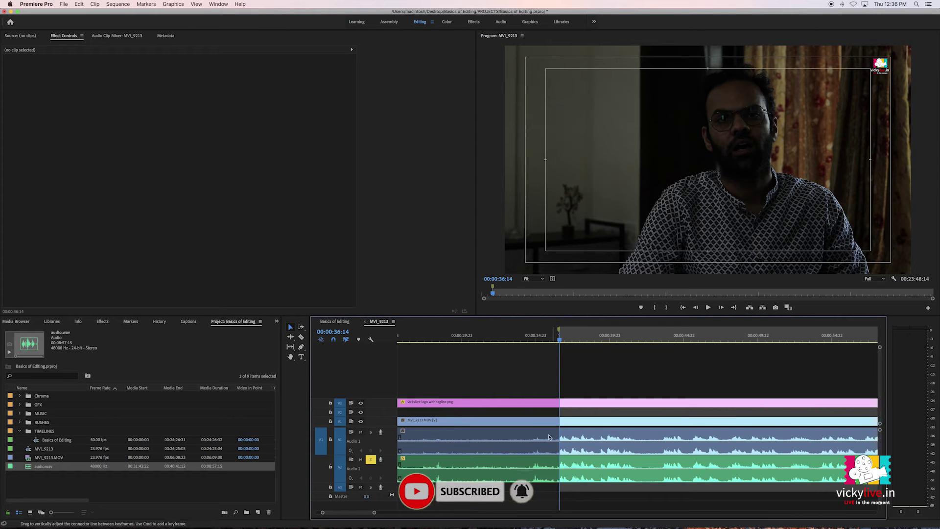
key(cmd+s)
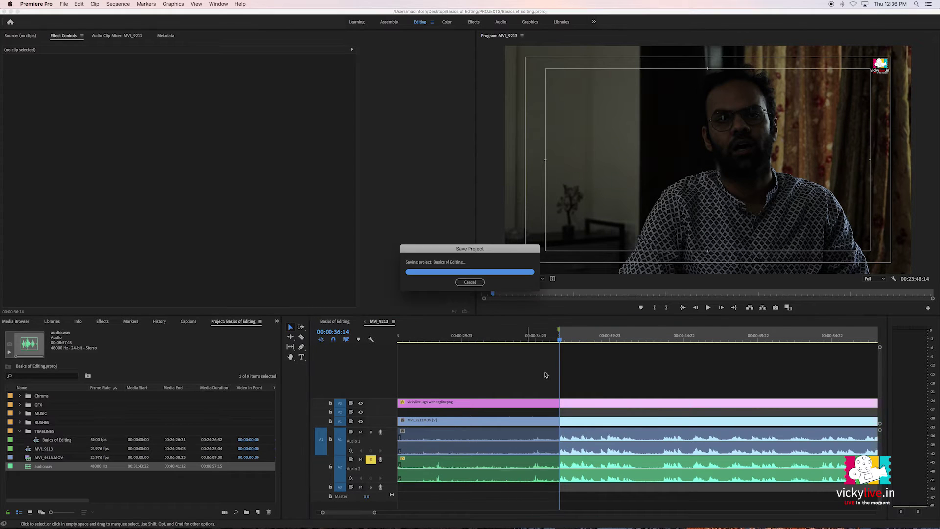
click(577, 464)
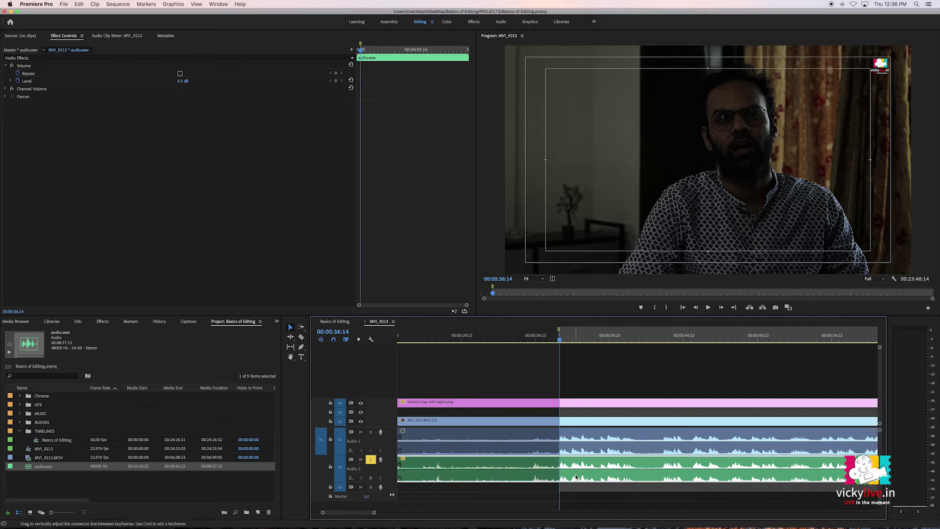
key(space)
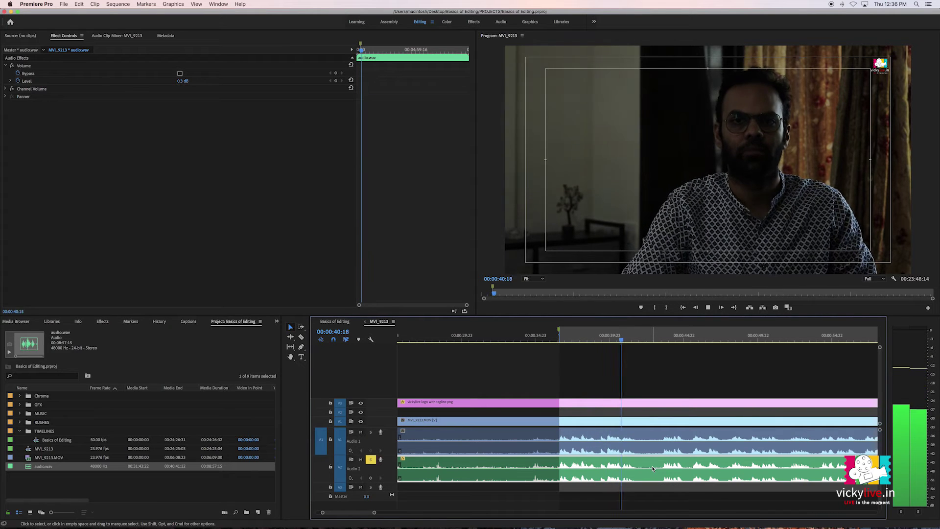
key(space)
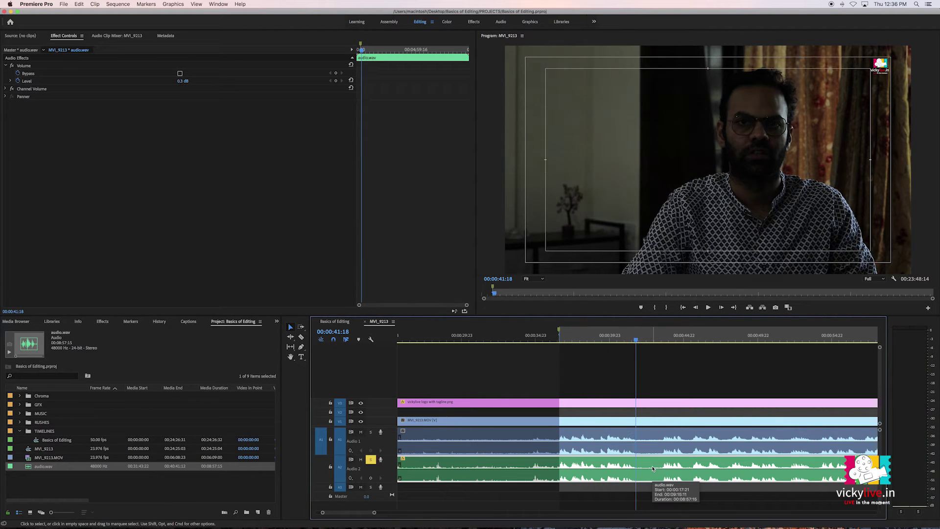
click(608, 376)
key(minus)
key(super+s)
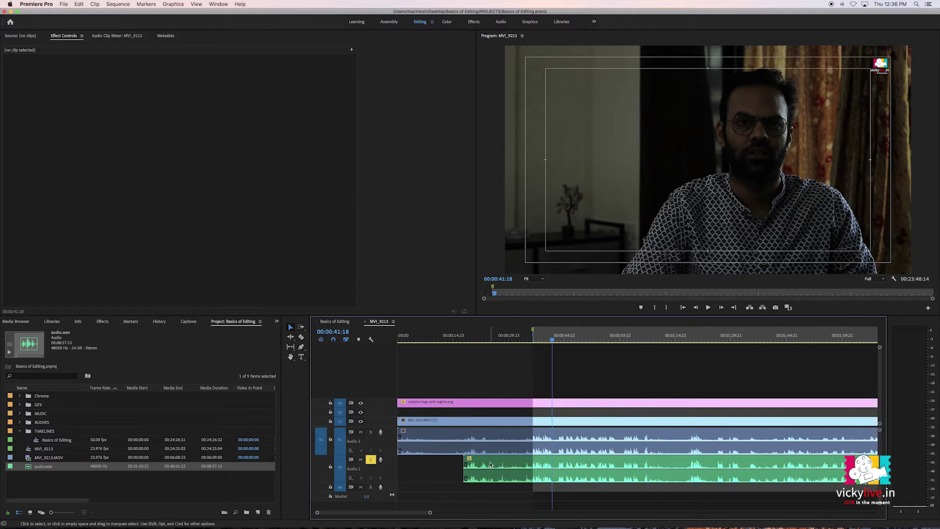
Drag audio.wav from A2 onto A1, overwriting the camera audio.
click(488, 465)
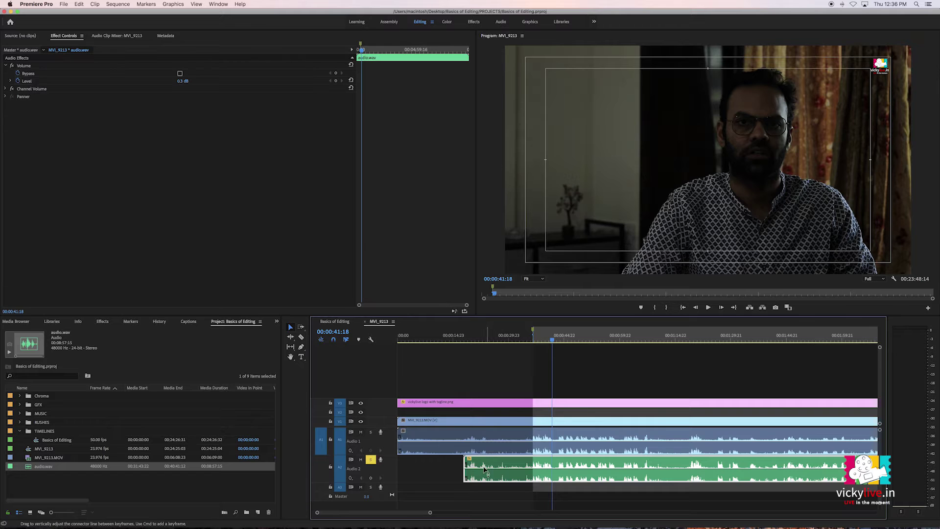
drag(485, 464, 491, 456)
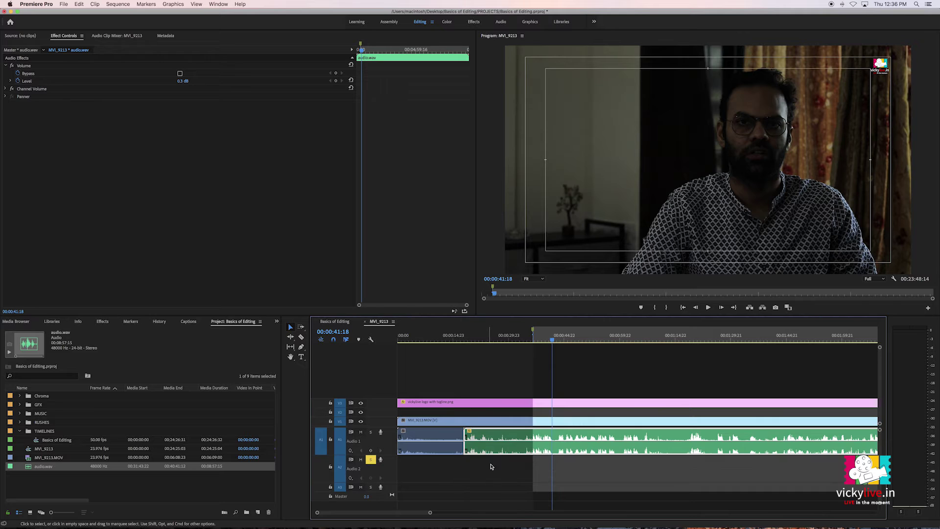
click(551, 376)
Delete the MVI_9213.MOV video and audio clips from V1 and A1.
key(backslash)
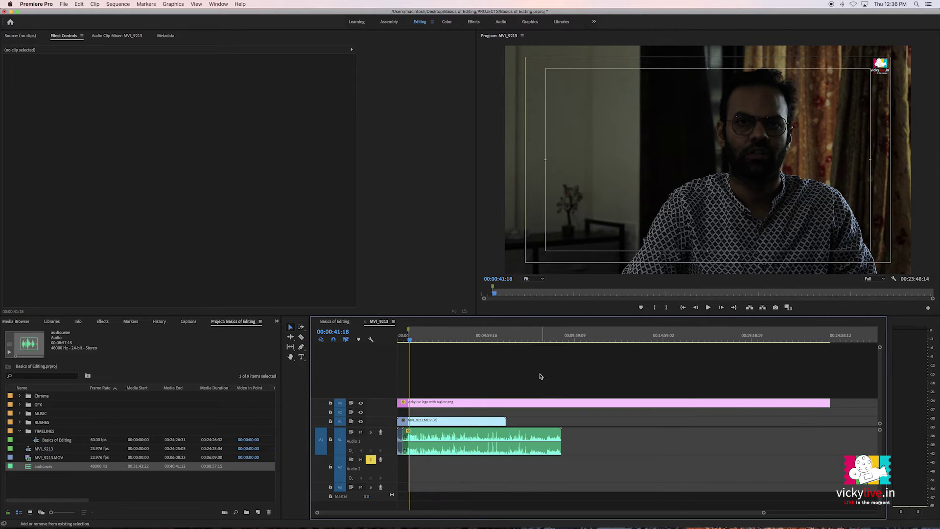
click(400, 438)
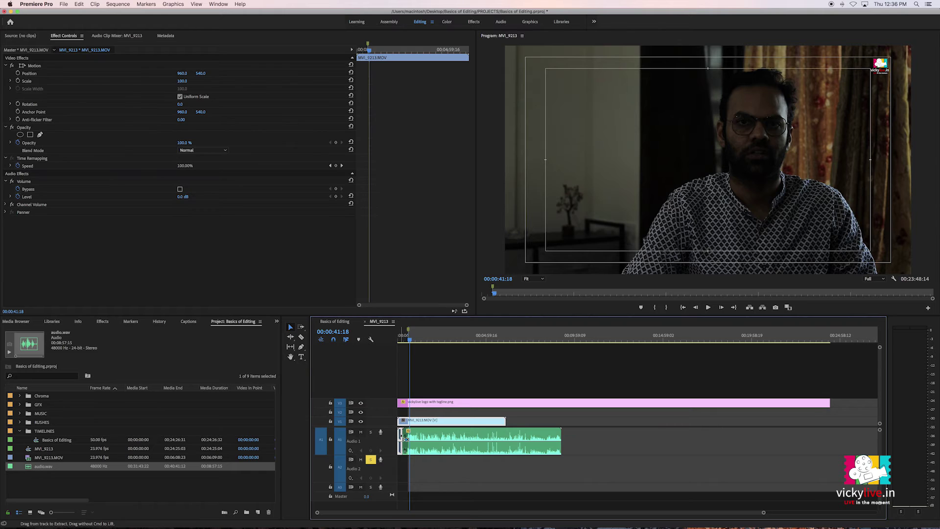
key(Delete)
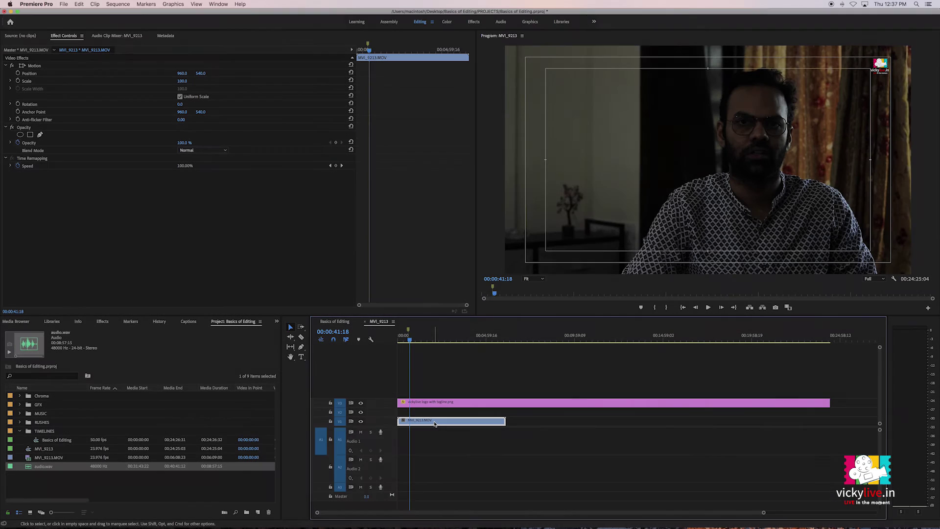
key(Delete)
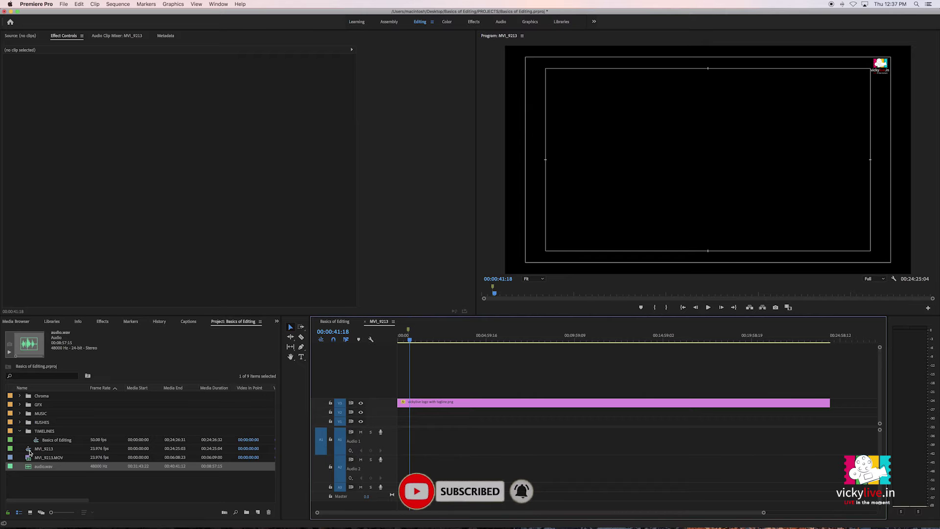
Place MVI_9213.MOV at the sequence start on V1/A1, save, and add audio.wav to A2.
click(29, 449)
drag(28, 460, 408, 443)
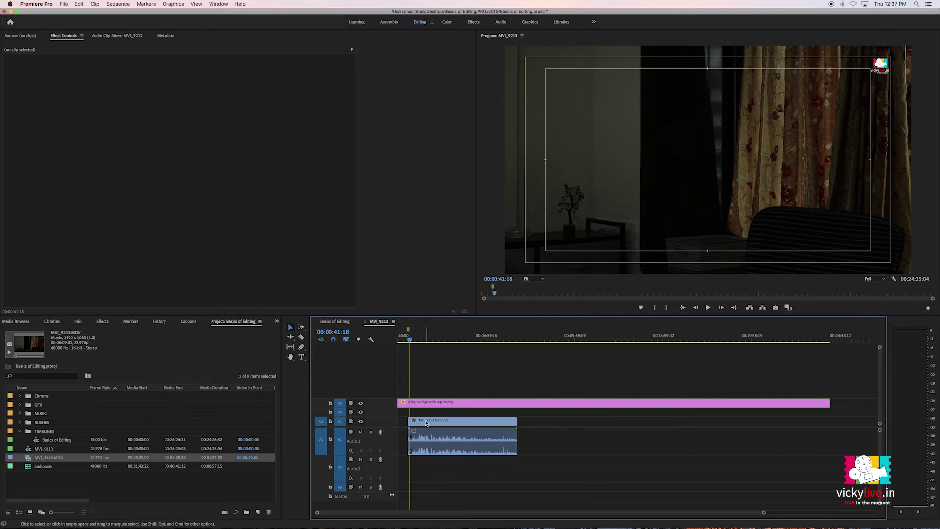
drag(428, 423, 427, 411)
click(451, 376)
key(super+s)
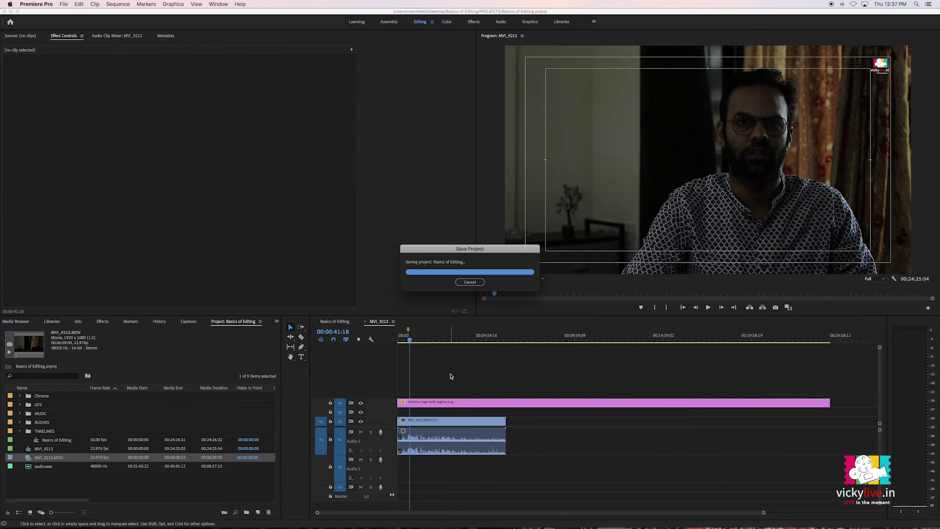
key(equal)
key(equal)
key(minus)
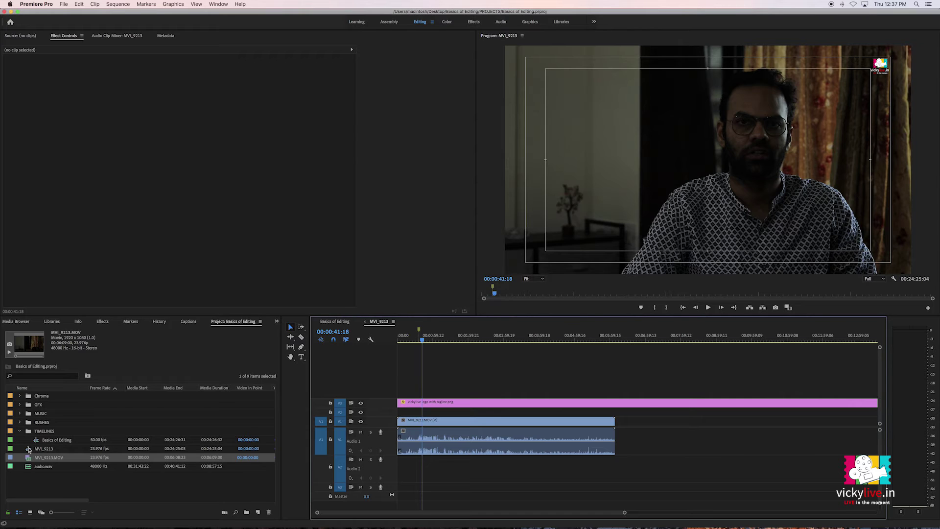
click(28, 468)
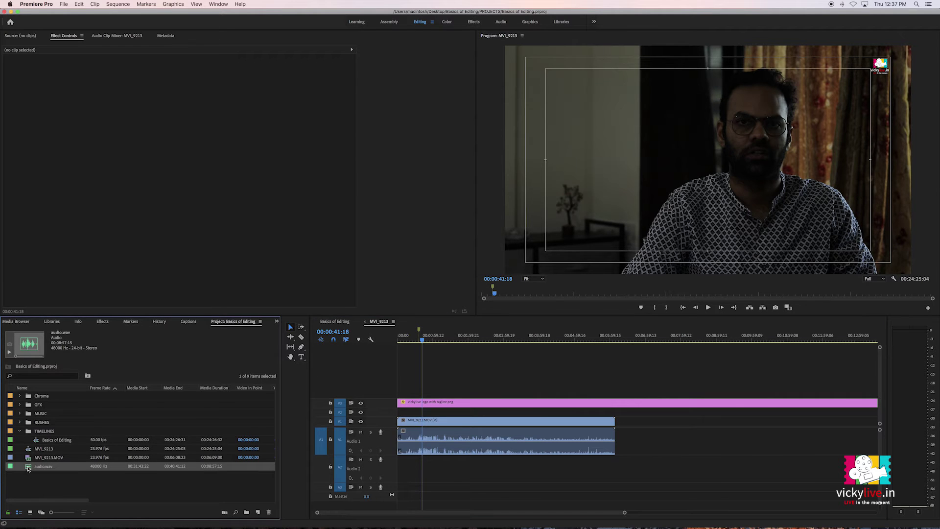
drag(43, 466, 399, 471)
Marquee-select the V1, A1 and A2 clips together.
right_click(573, 468)
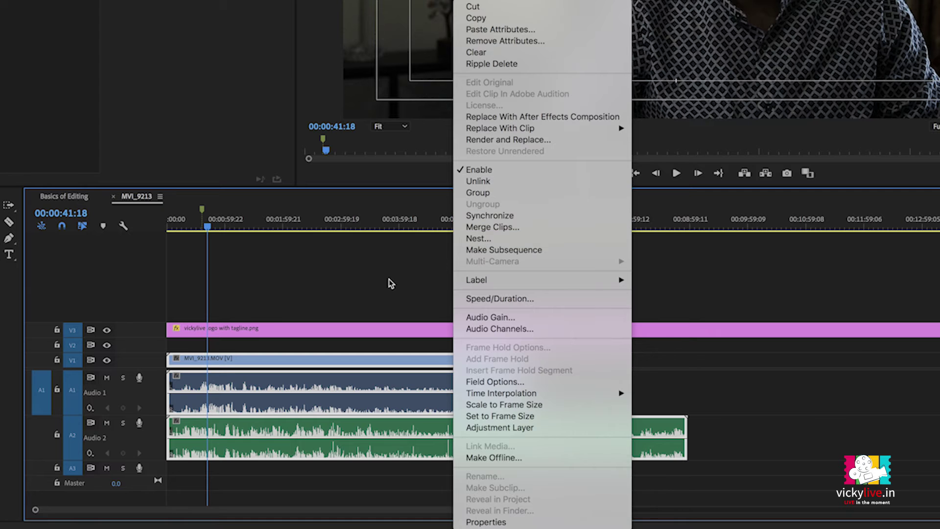
click(532, 374)
click(668, 423)
drag(610, 361, 484, 448)
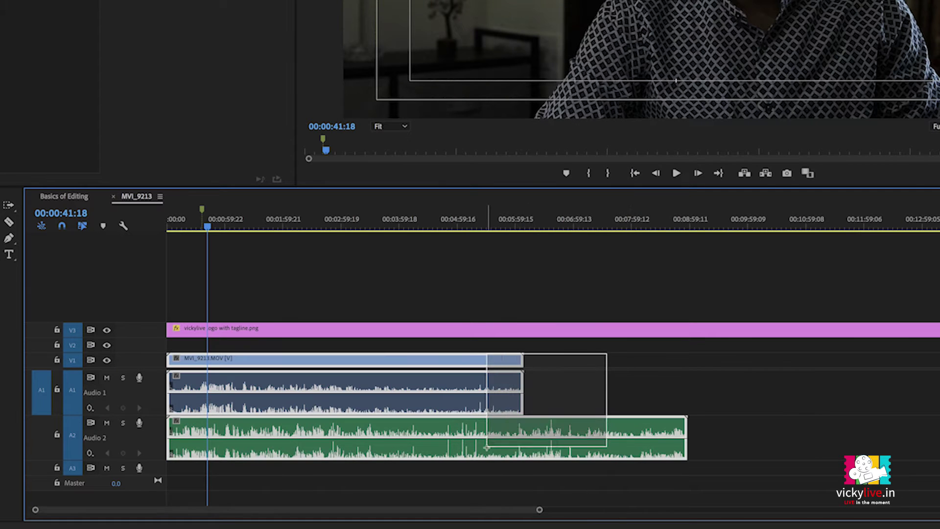
Synchronize the selected clips by Audio using Track Channel 1.
right_click(533, 430)
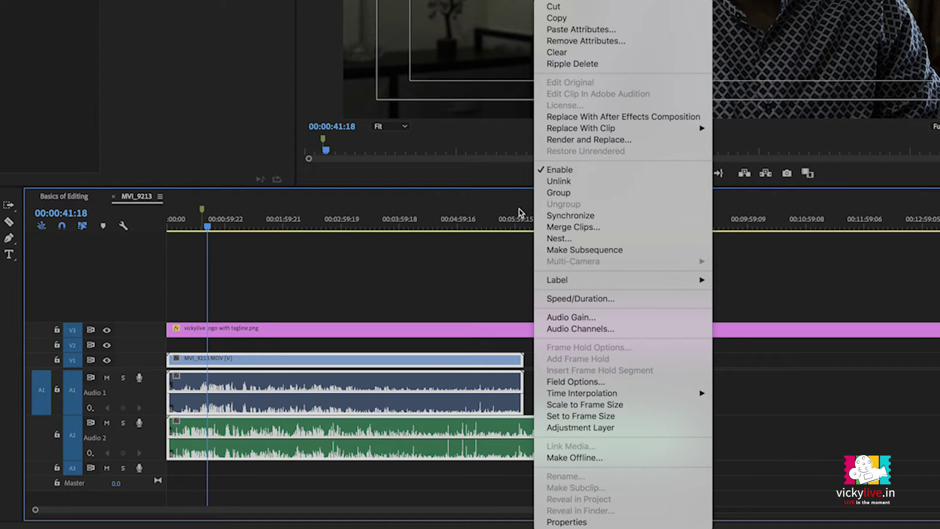
click(572, 217)
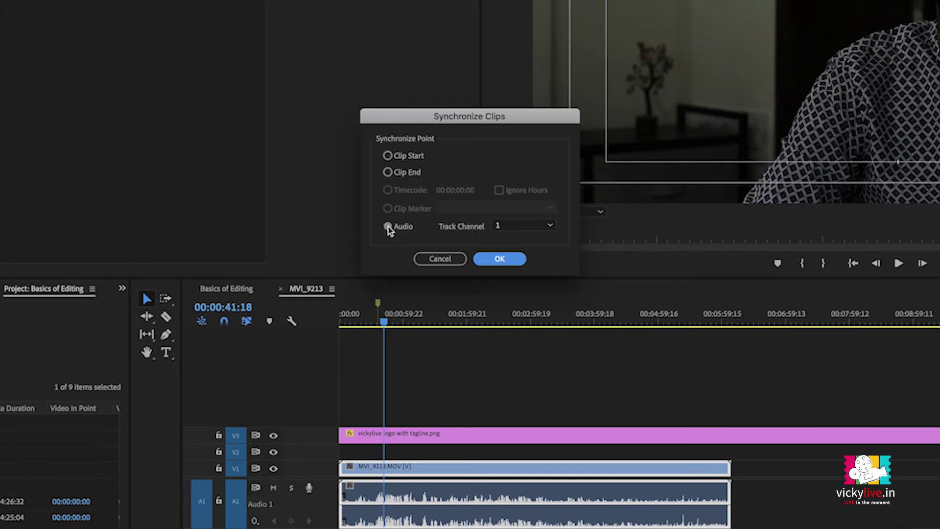
click(388, 227)
click(550, 226)
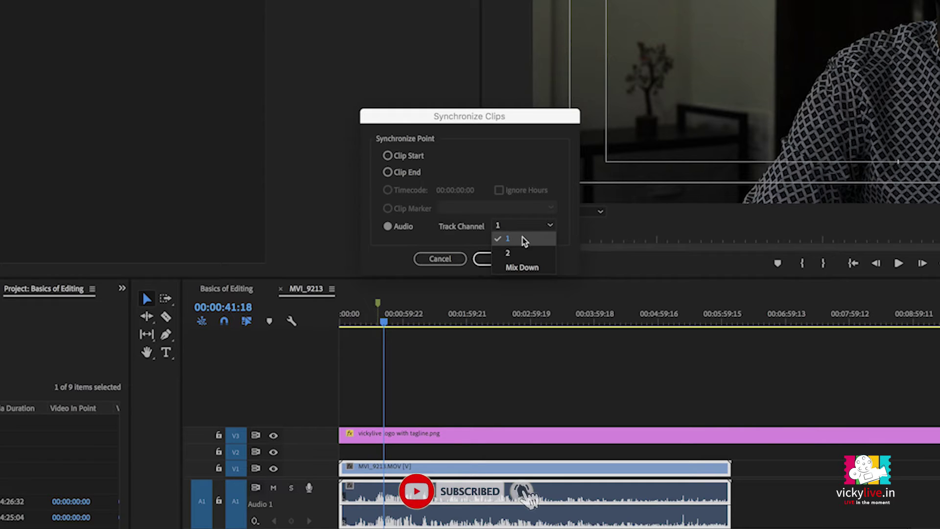
click(534, 237)
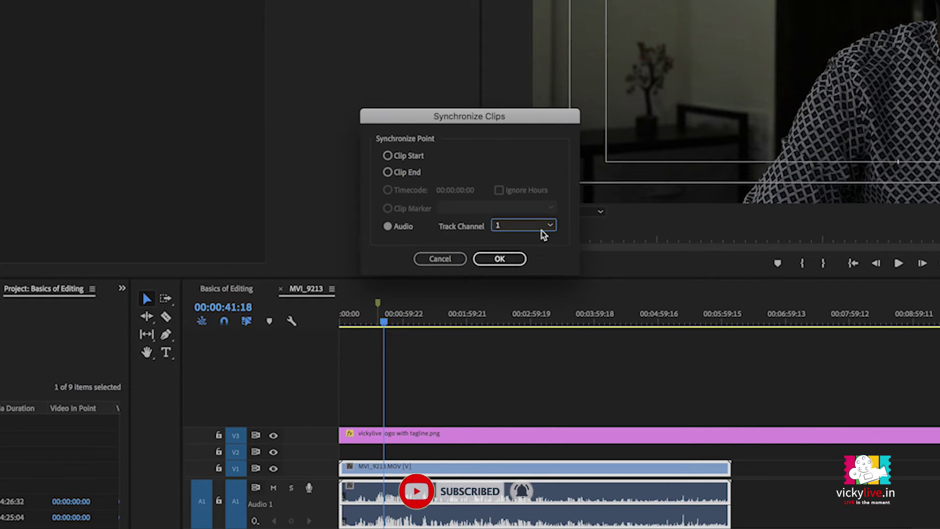
click(500, 259)
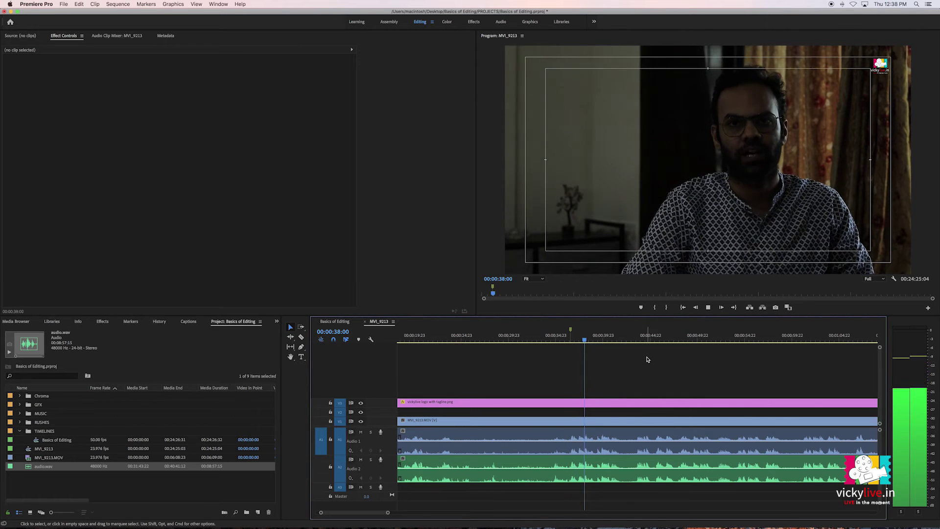
Solo Audio 2 and play back from 36:04 to check that the synced audio lines up.
key(space)
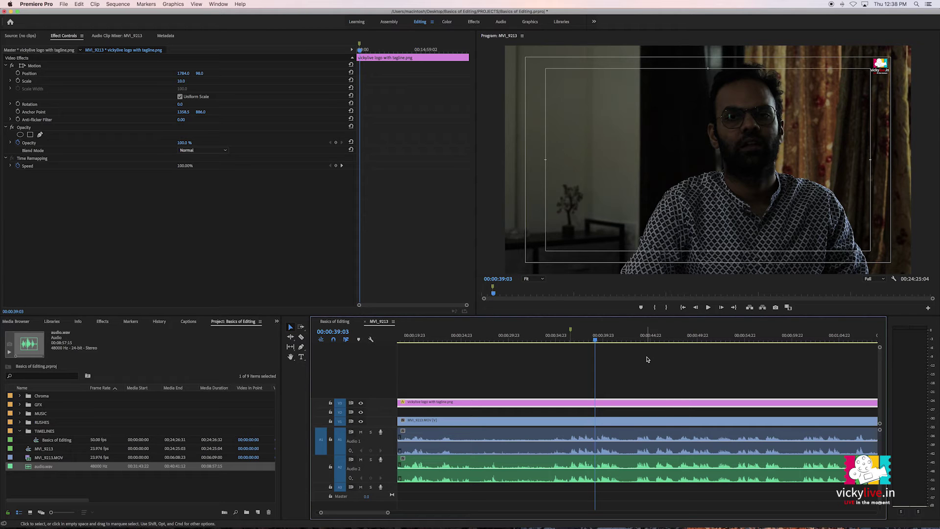
key(=)
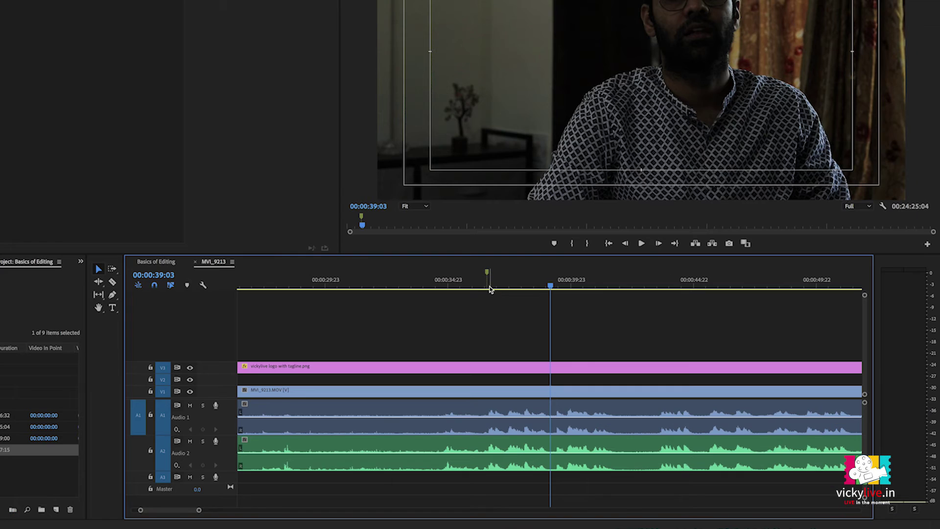
click(477, 282)
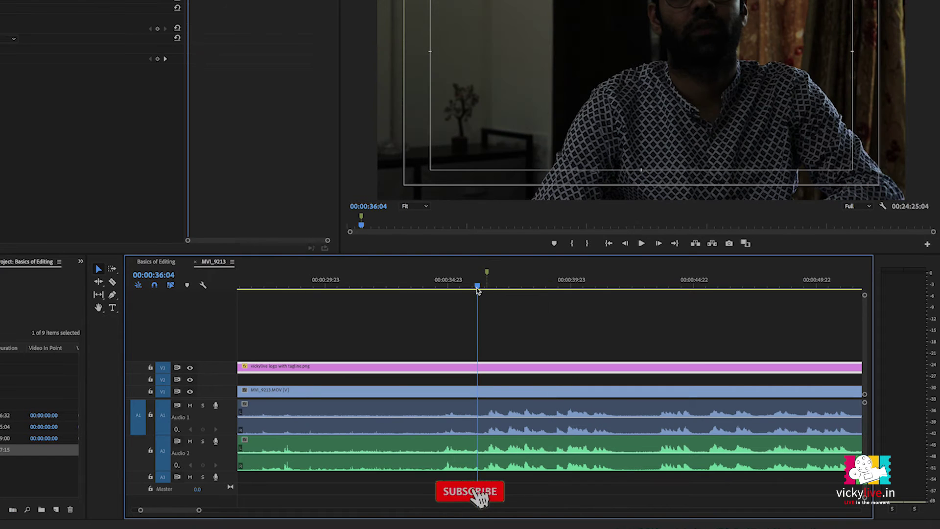
click(203, 444)
key(space)
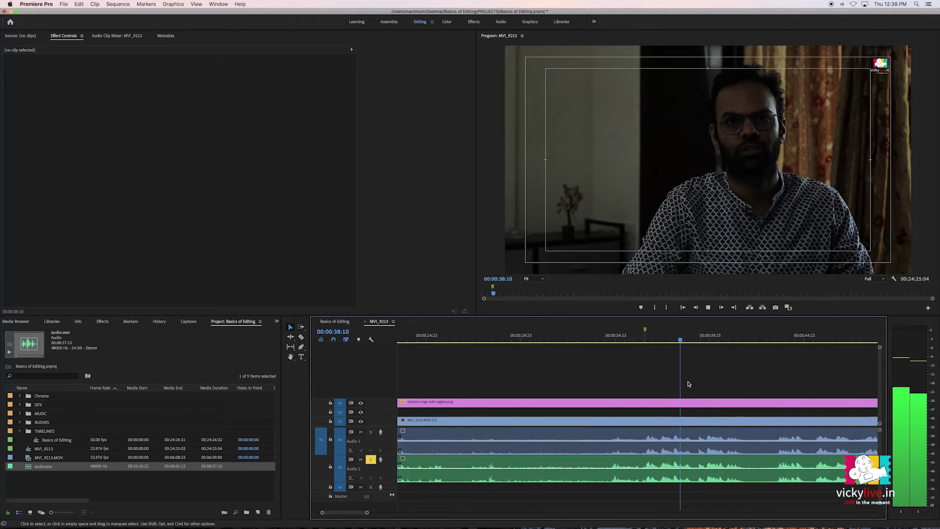
key(minus)
key(minus)
key(minus)
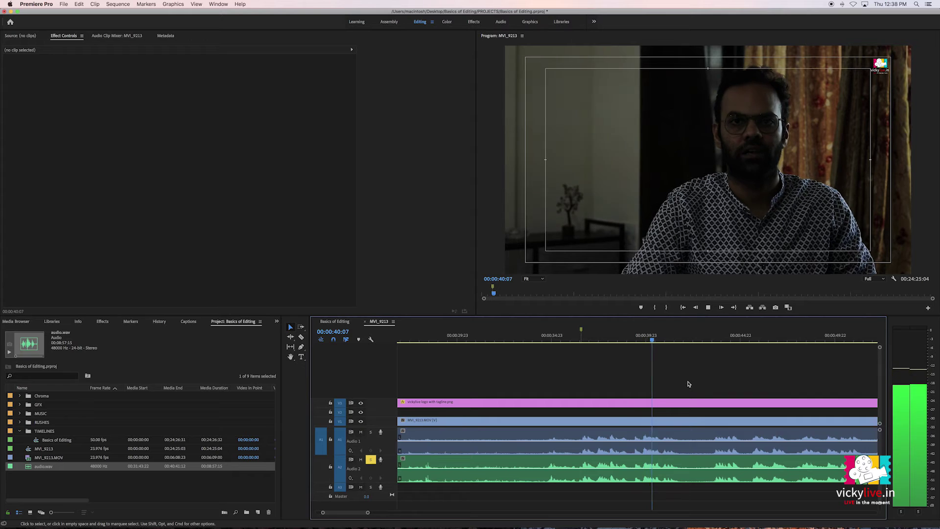
key(equal)
key(space)
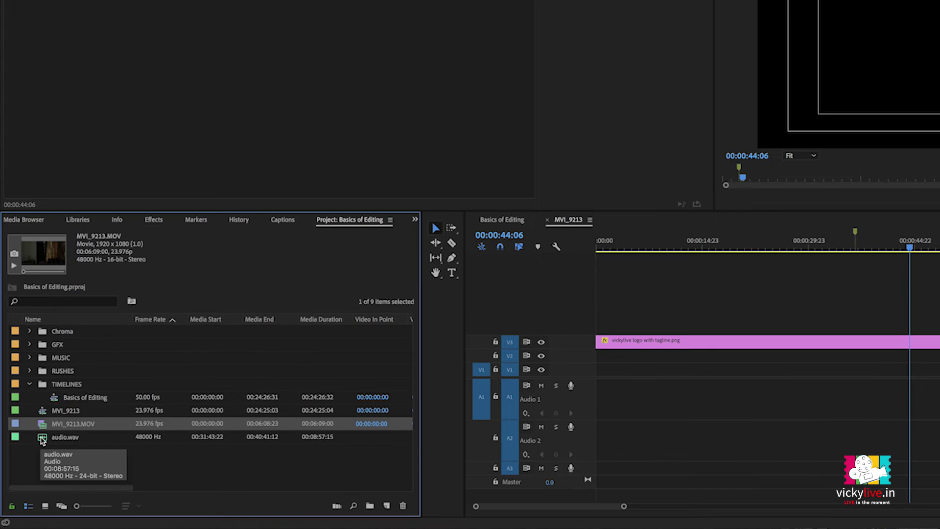
Merge MVI_9213.MOV and audio.wav into a clip named 'merge method', synced by audio on channel 1.
shift+click(28, 468)
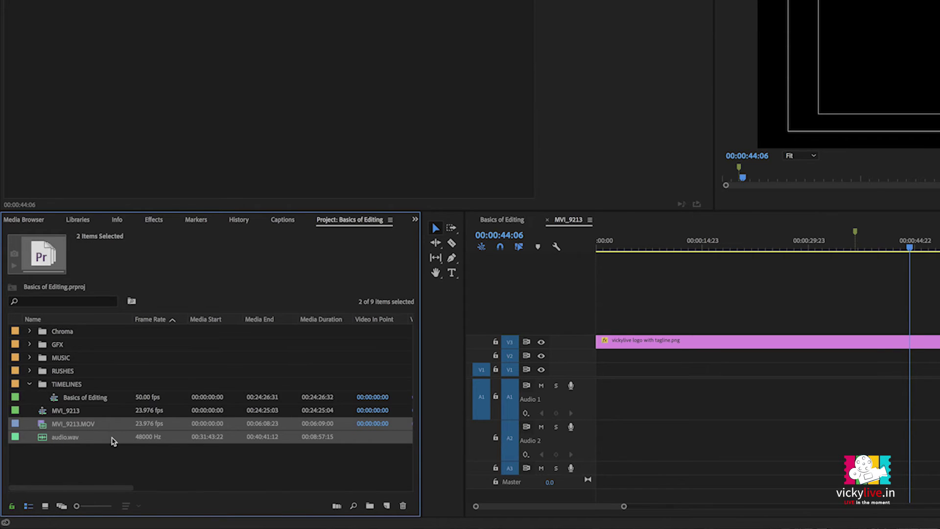
right_click(112, 441)
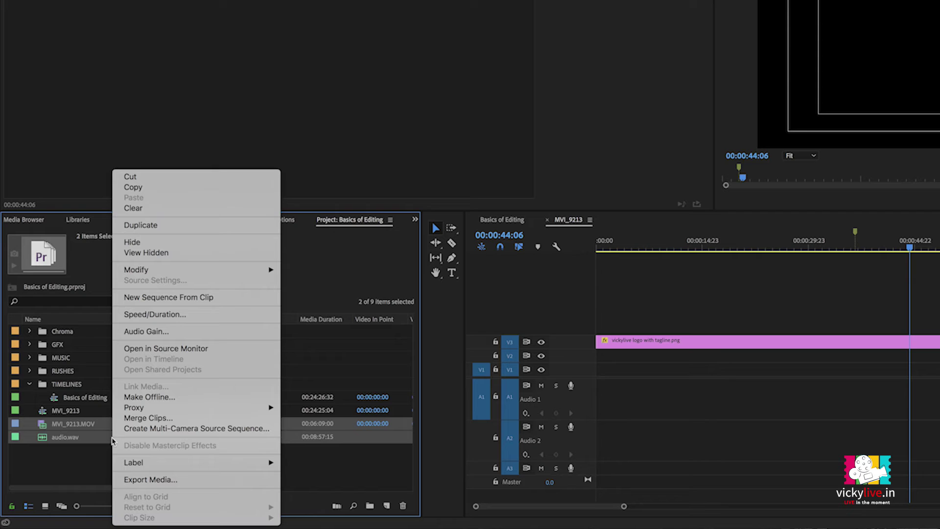
click(165, 420)
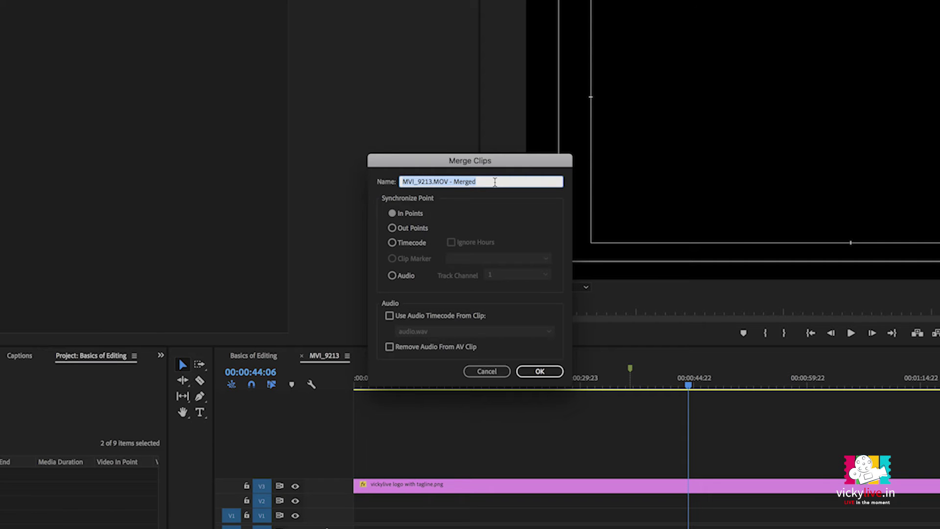
text(merge method)
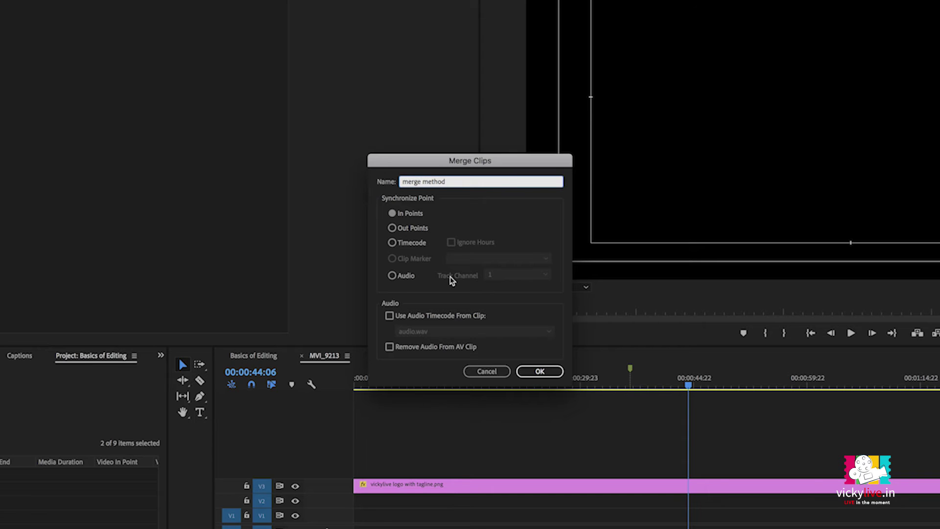
click(392, 276)
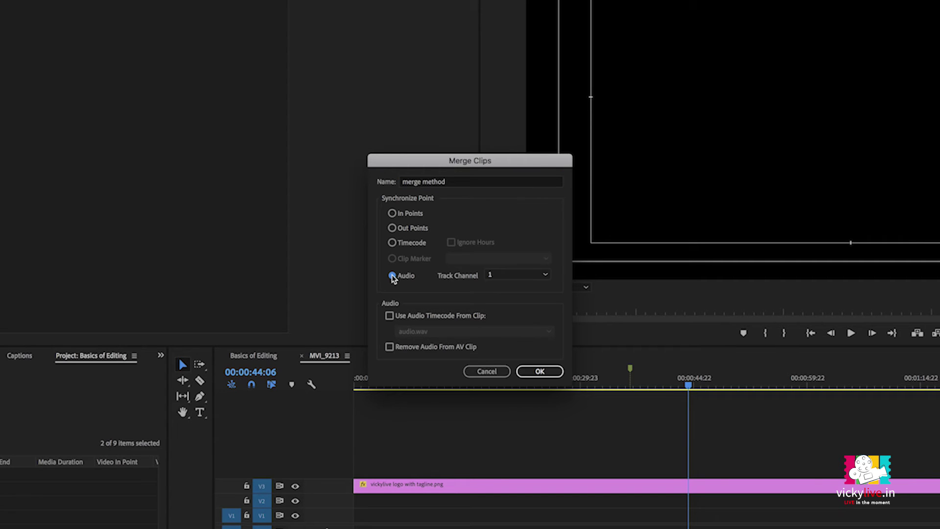
click(517, 277)
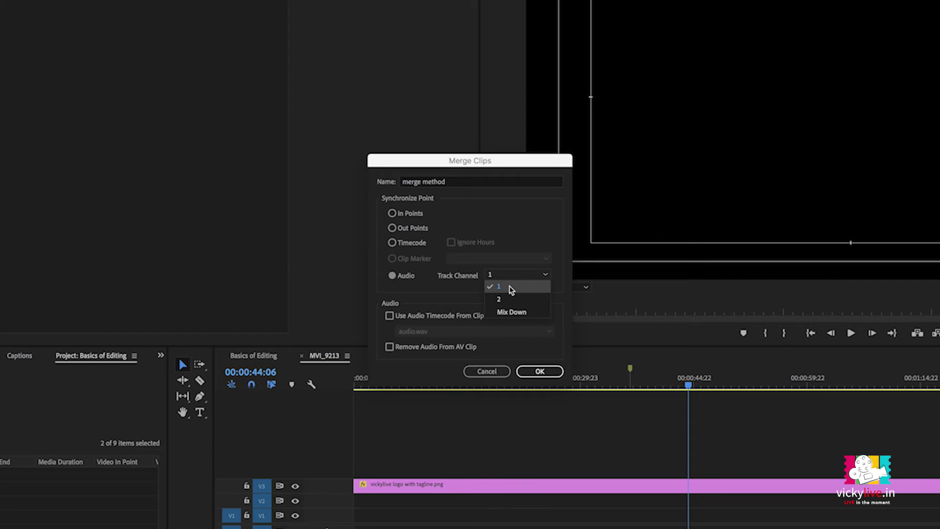
click(509, 288)
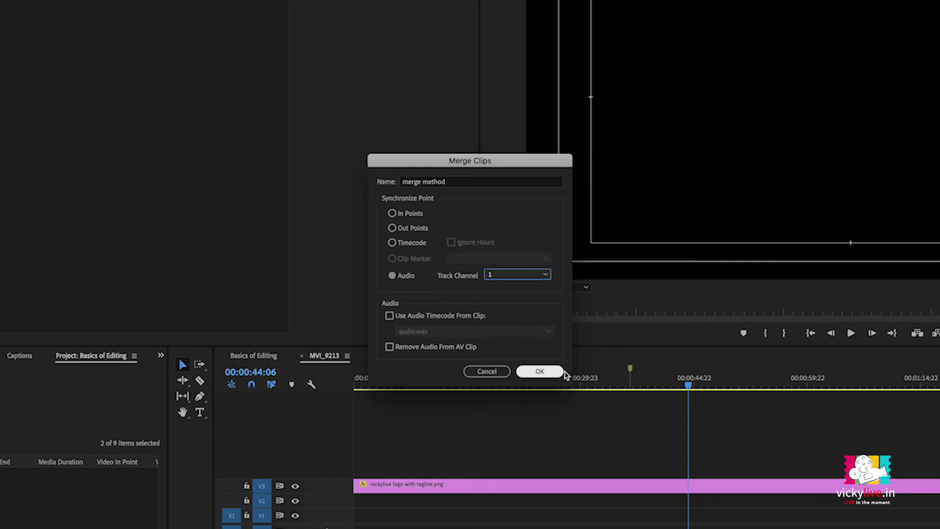
click(541, 371)
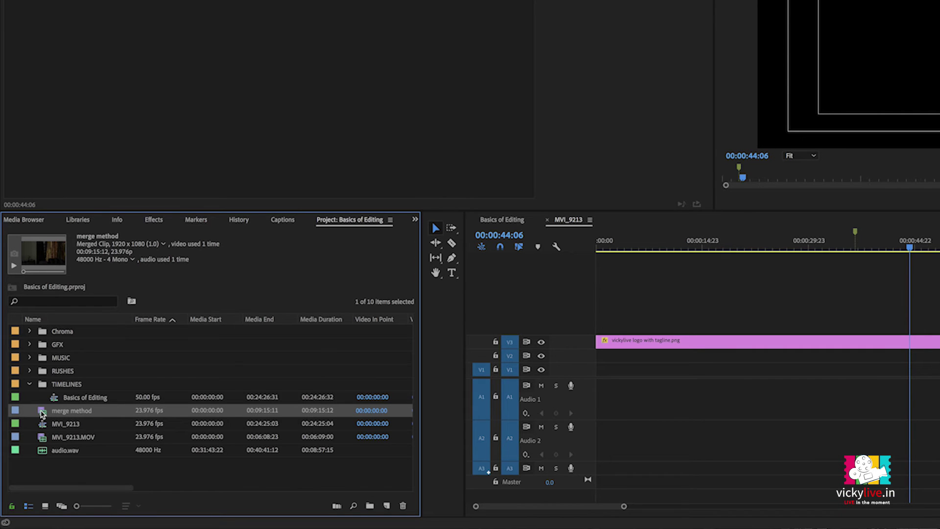
Place the merge method clip at the start of the sequence under the logo.
drag(52, 412, 607, 421)
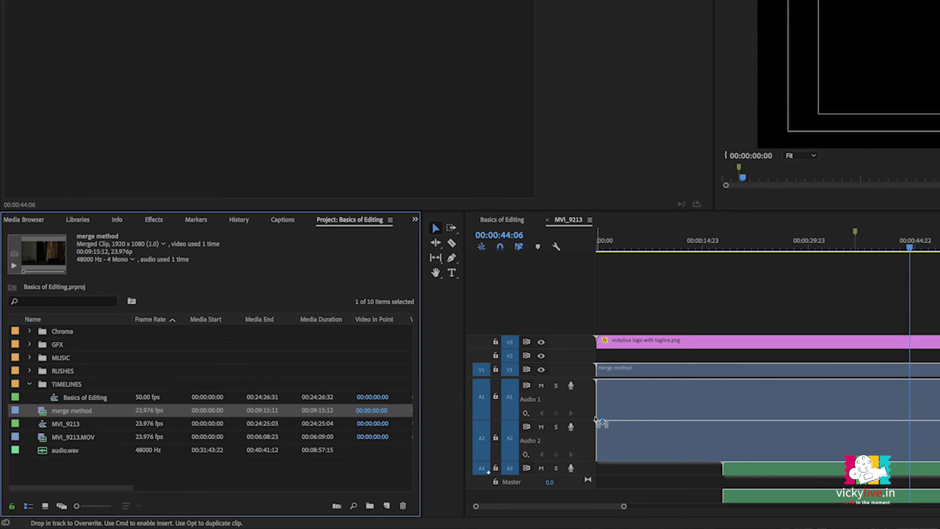
drag(608, 421, 598, 420)
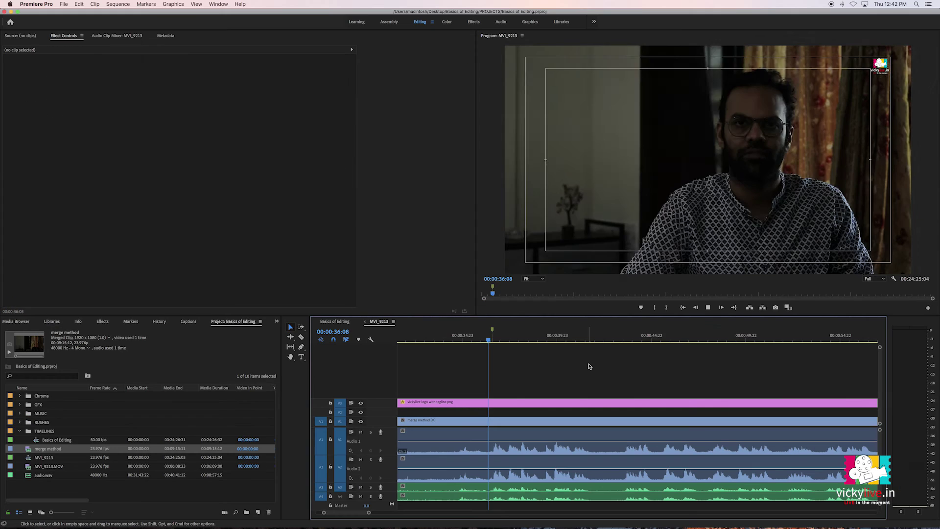
key(space)
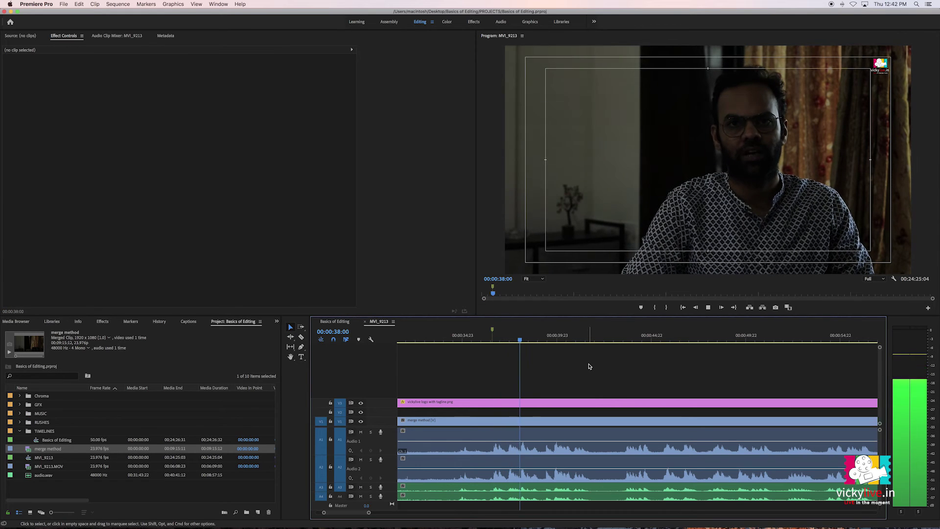
key(space)
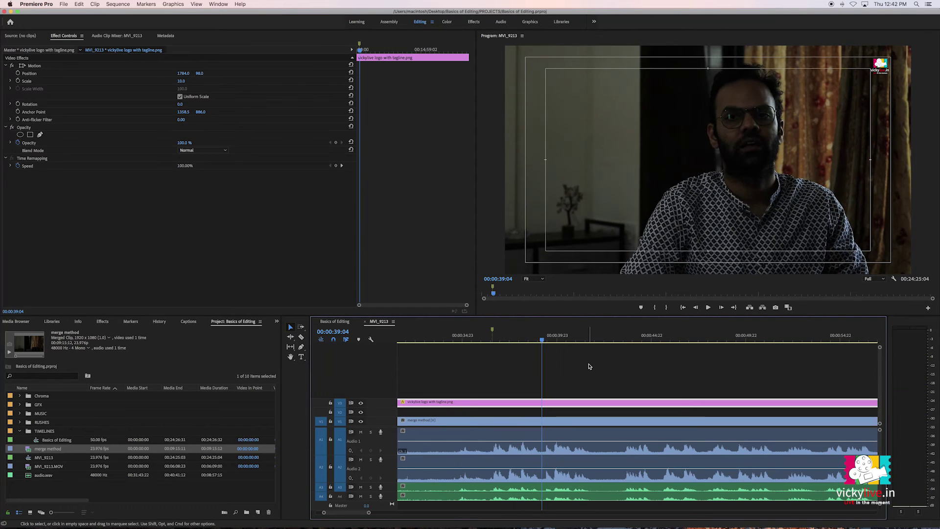
Solo Audio 3 and Audio 4 and play back from 36:04 to audition the merged clip.
click(484, 340)
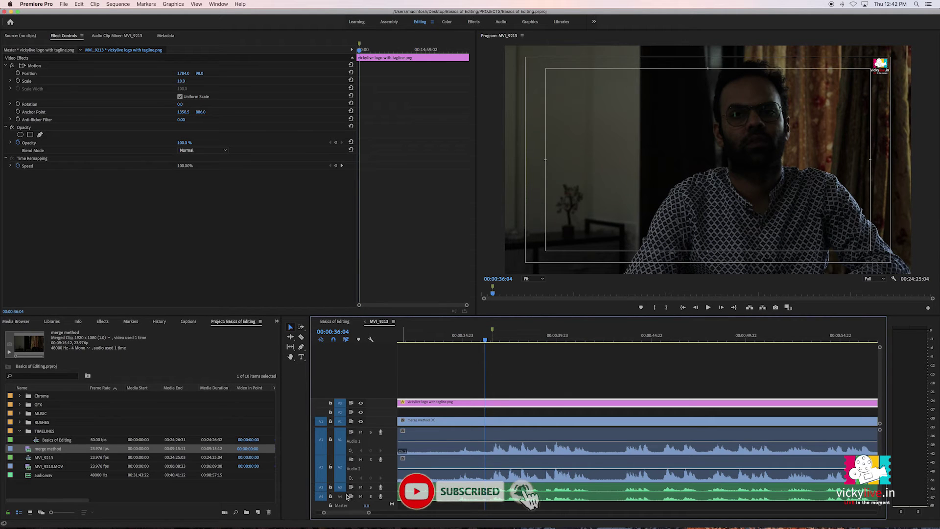
click(371, 487)
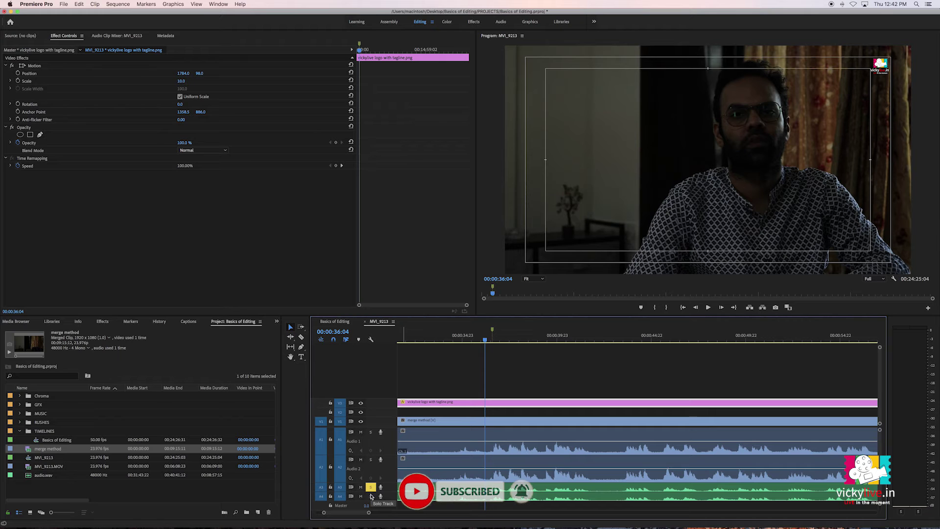
click(371, 496)
key(space)
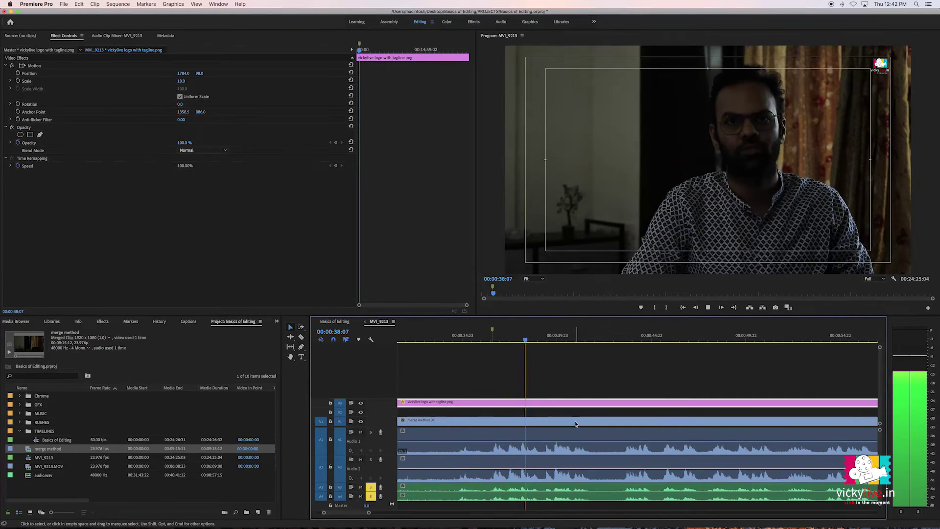
key(space)
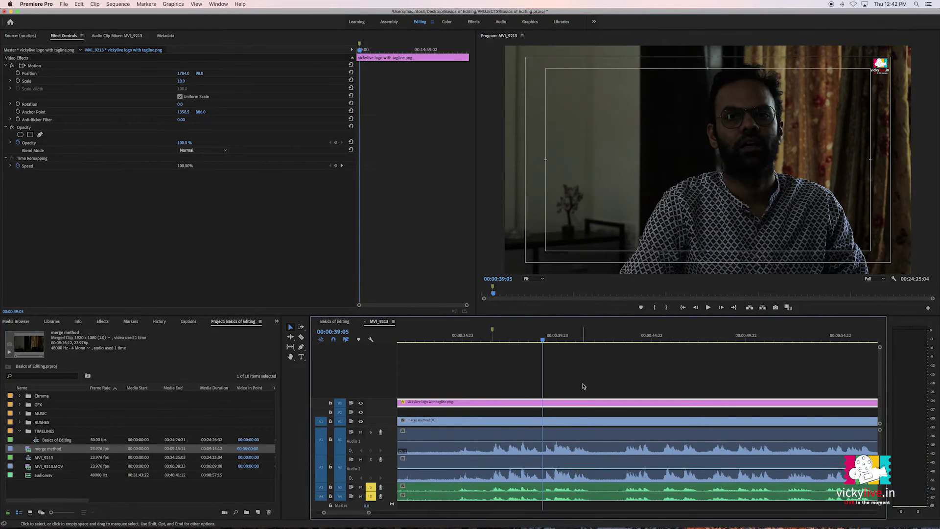
click(584, 378)
key(minus)
key(minus)
key(minus)
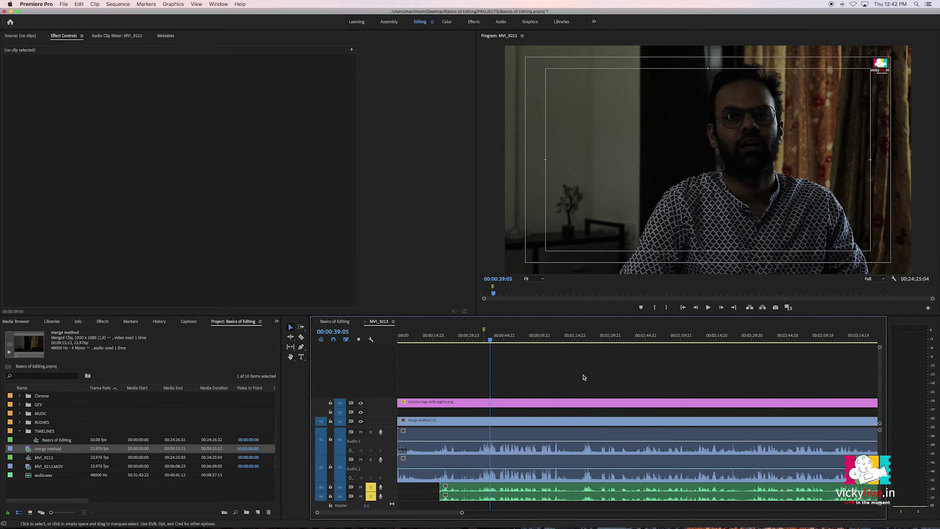
Unlink the merge method clip's video from its audio.
click(562, 460)
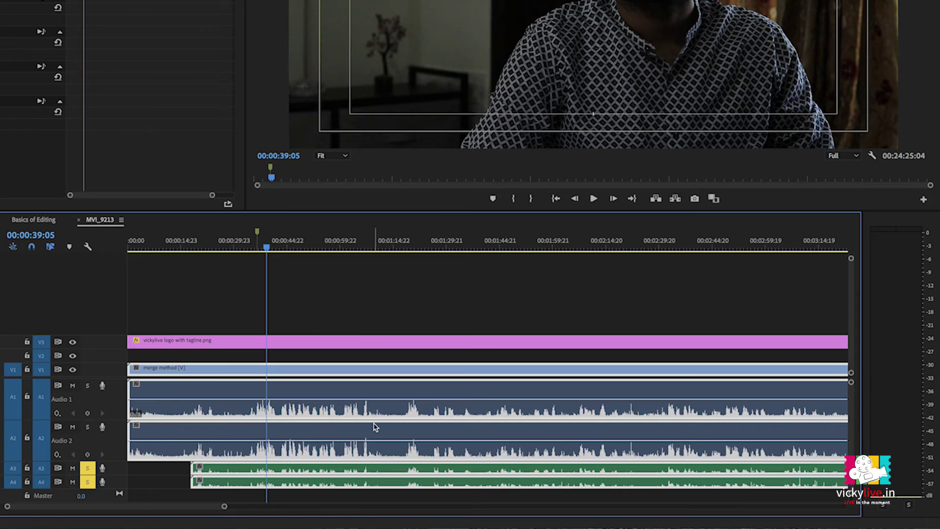
key(minus)
key(minus)
key(equal)
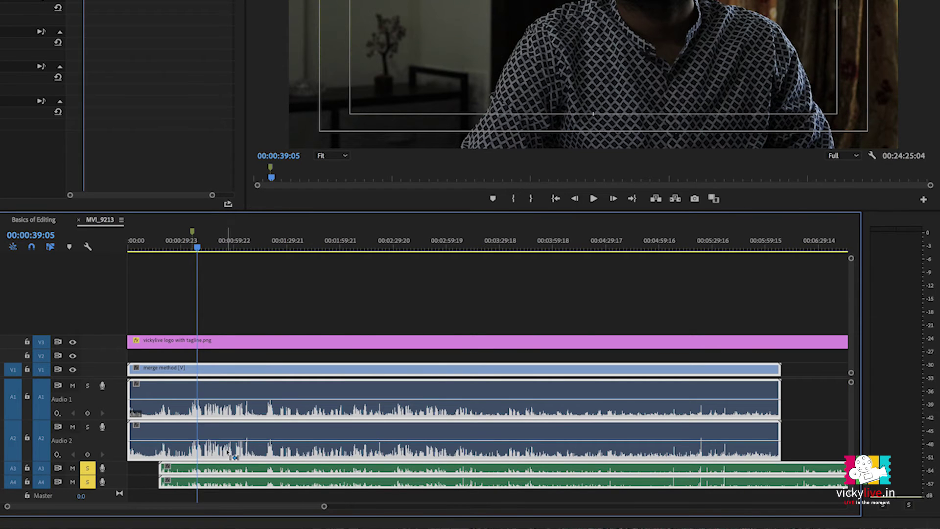
key(ctrl+l)
Delete the A1 and A2 camera audio and move the green audio clip up onto A1/A2.
click(249, 413)
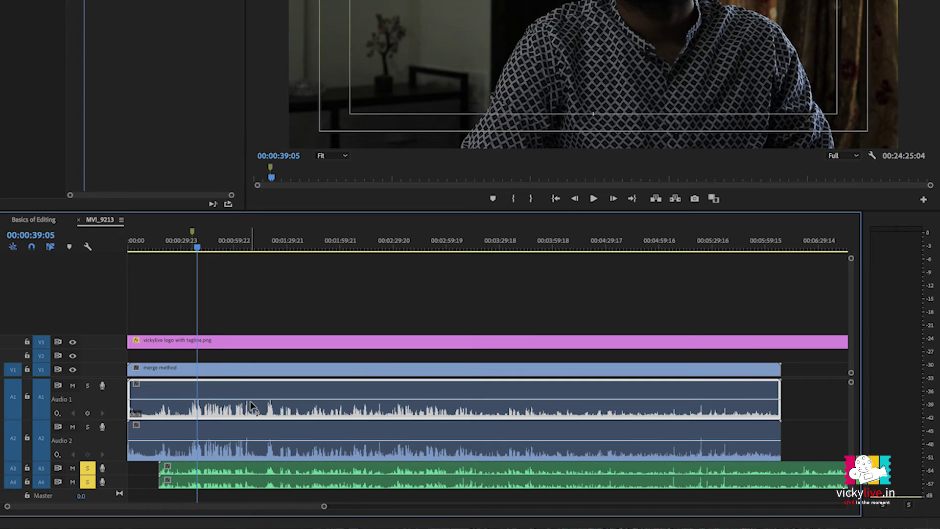
key(Delete)
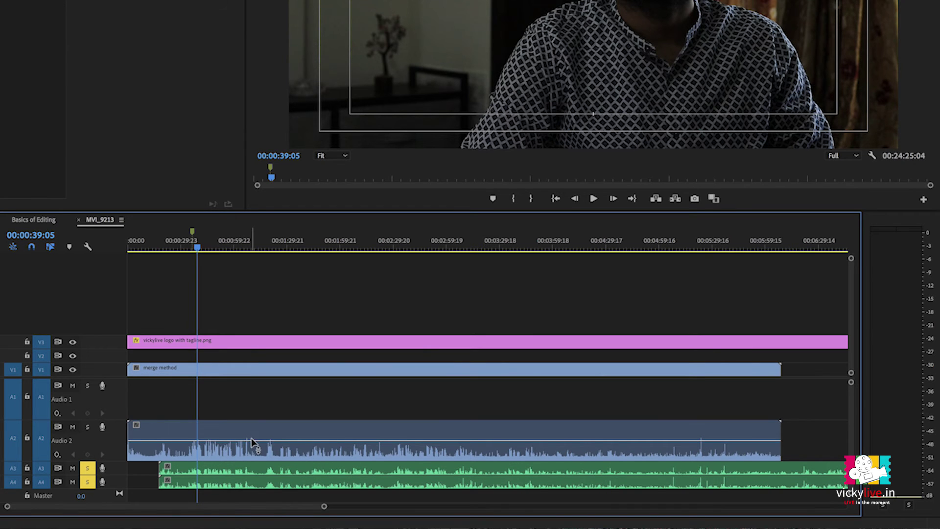
click(254, 435)
key(Delete)
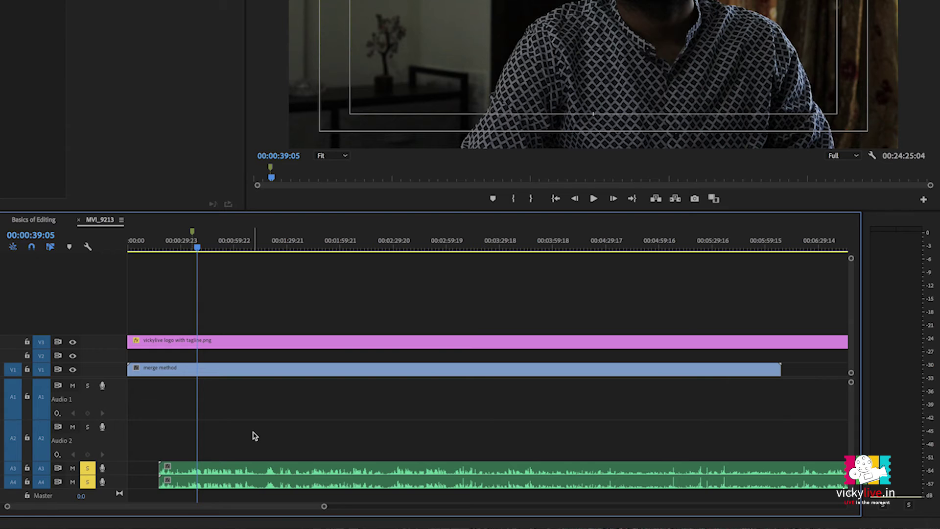
key(Up)
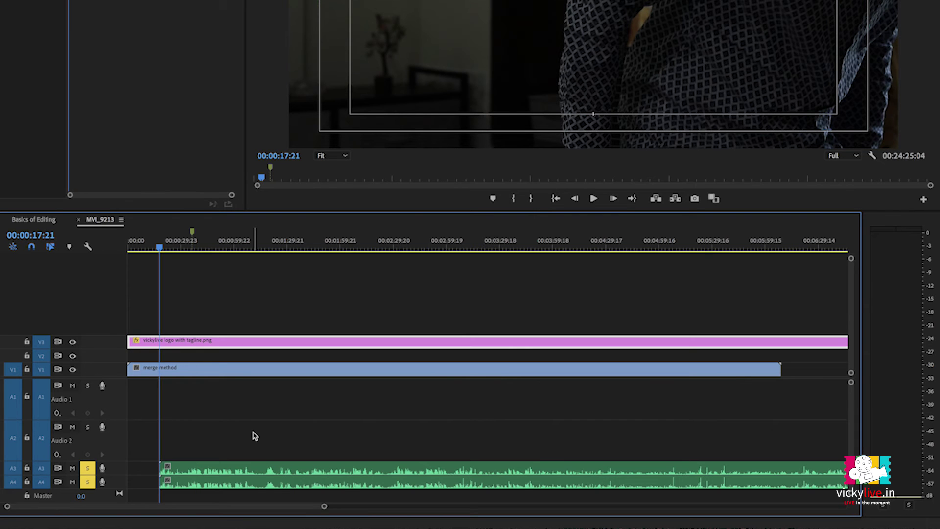
mouse_move(248, 470)
mouse_down()
mouse_move(227, 446)
mouse_move(226, 399)
mouse_up()
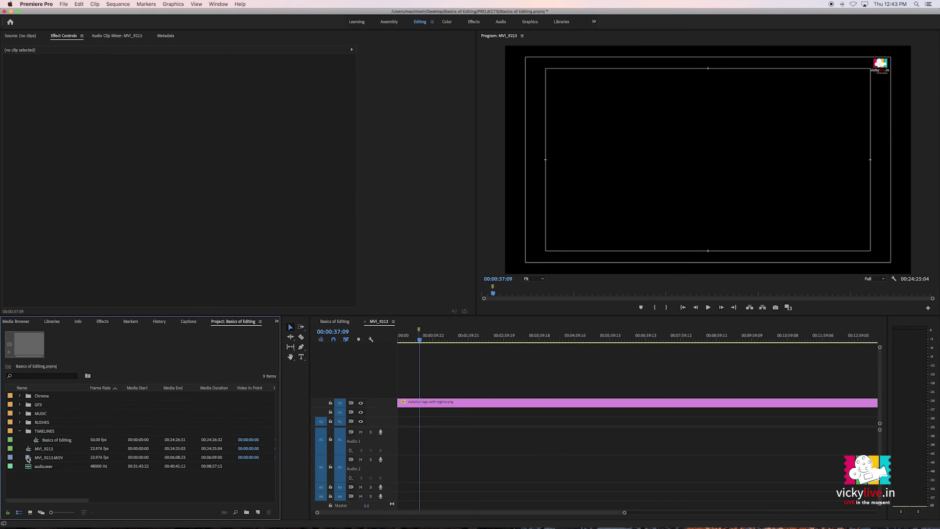
Place MVI_9213.MOV at the start of V1/A1 and audio.wav at the start of A2.
click(28, 457)
shift+click(29, 465)
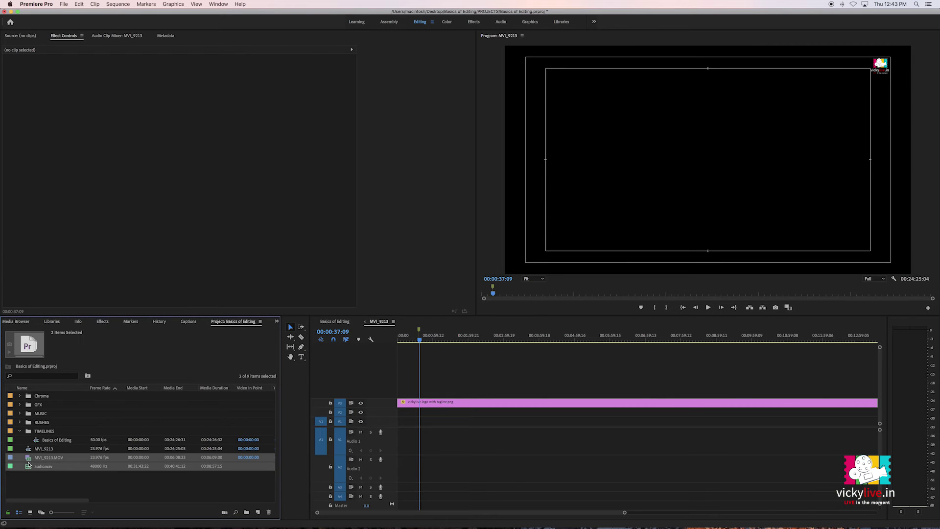
drag(469, 466, 416, 452)
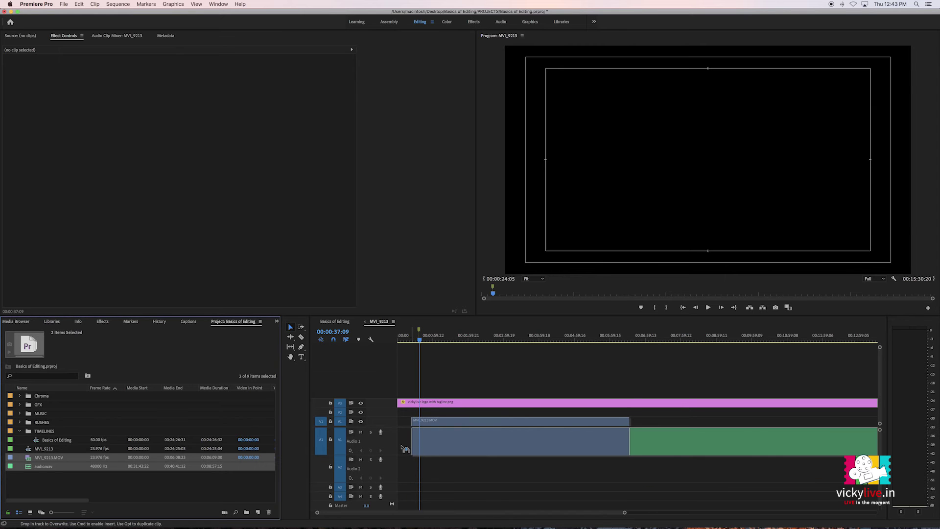
drag(416, 453, 401, 451)
drag(657, 438, 411, 465)
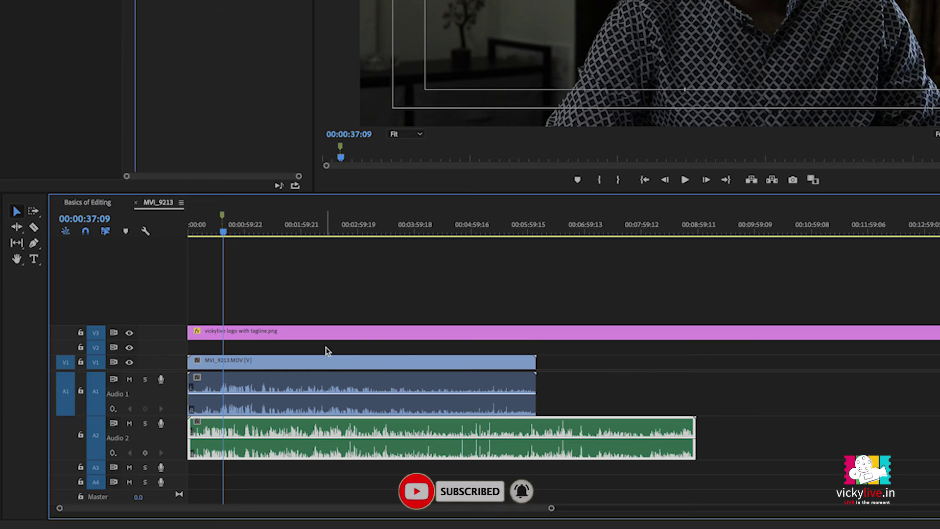
drag(484, 414, 471, 476)
Synchronize the camera clip and audio.wav by their audio.
drag(307, 451, 306, 452)
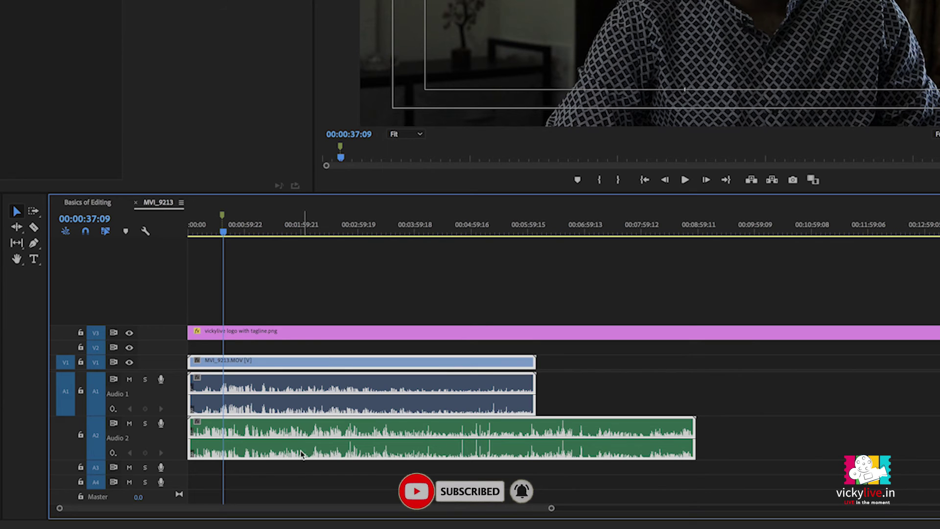
right_click(527, 429)
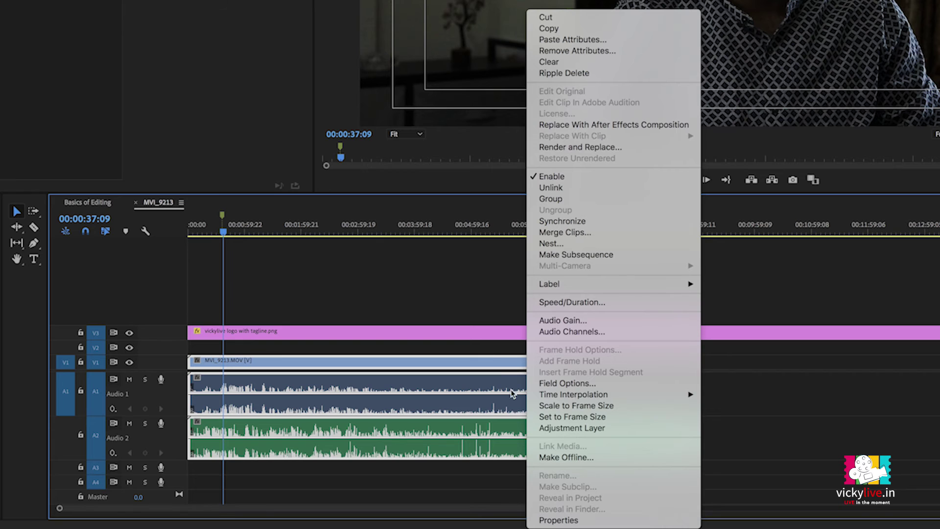
click(574, 222)
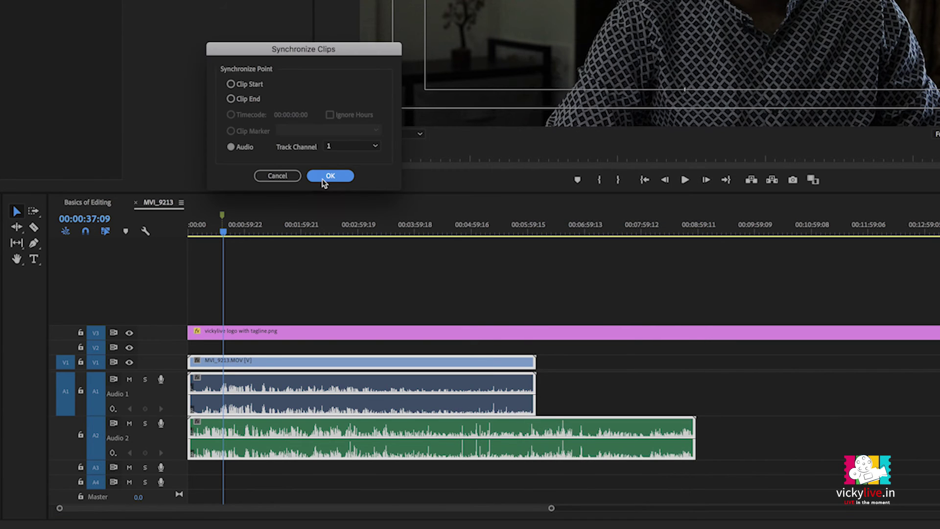
click(323, 176)
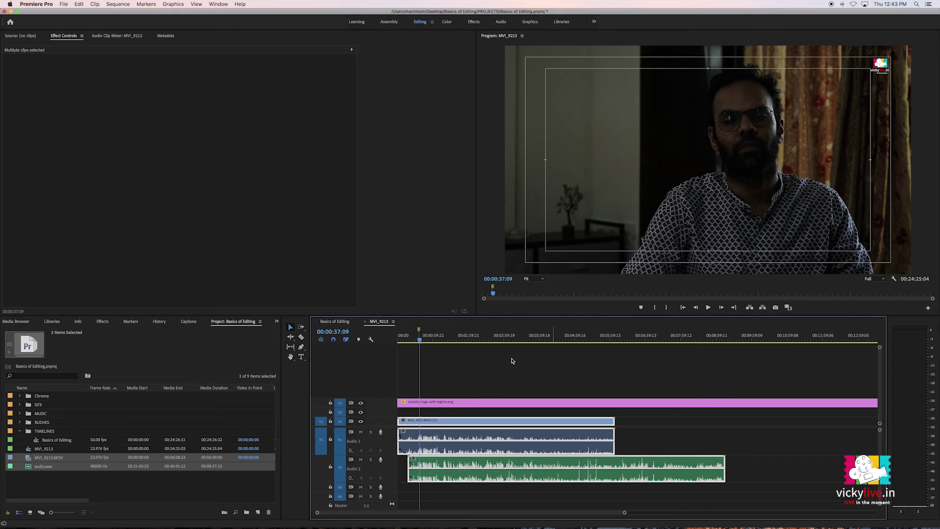
Lock the logo track V3.
click(530, 368)
key(=)
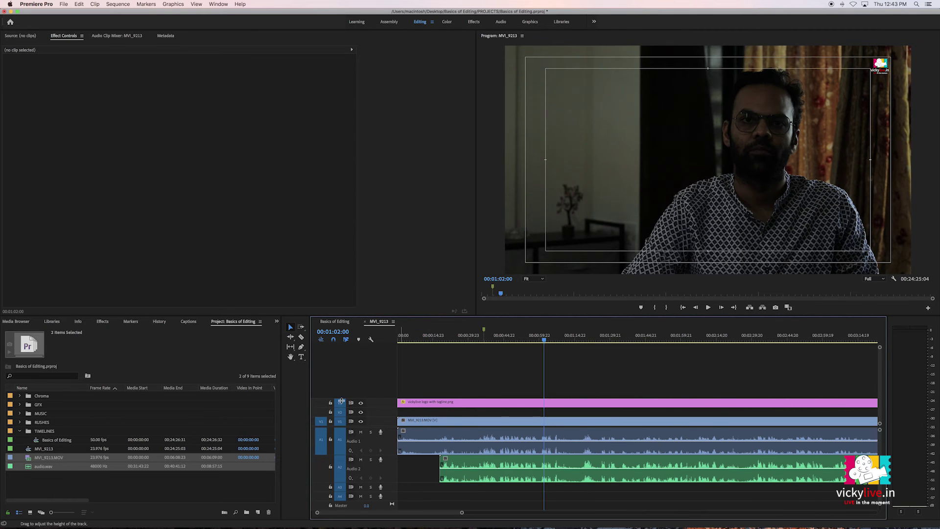
click(331, 403)
key(minus)
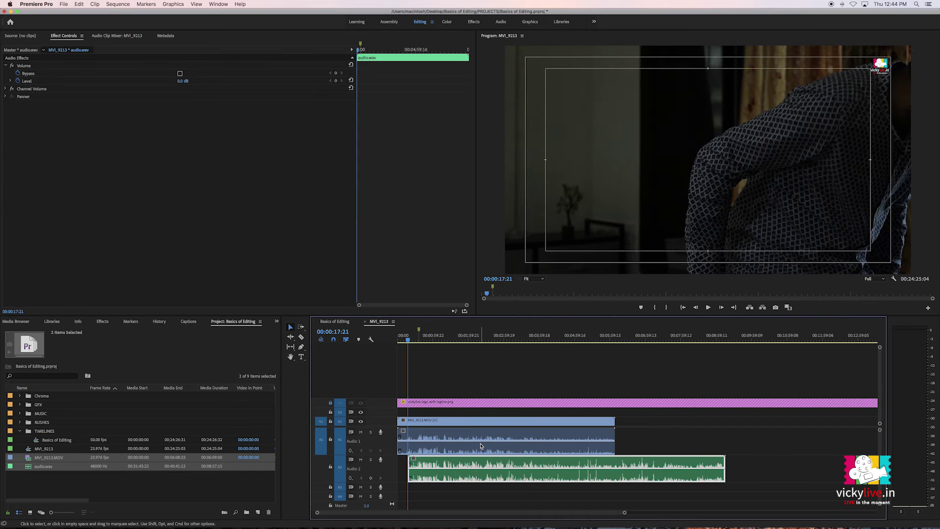
Delete the camera's own A1 audio and move audio.wav from A2 onto A1.
click(480, 453)
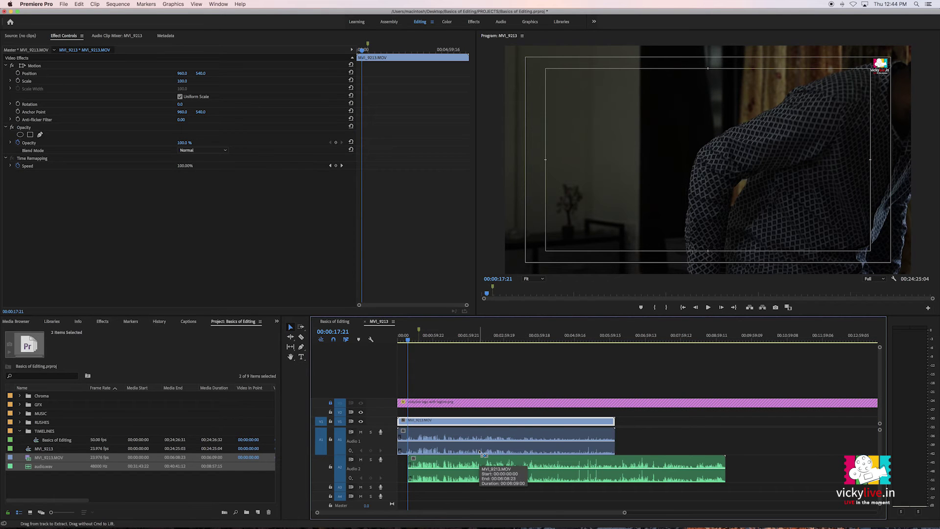
alt+click(484, 449)
key(Delete)
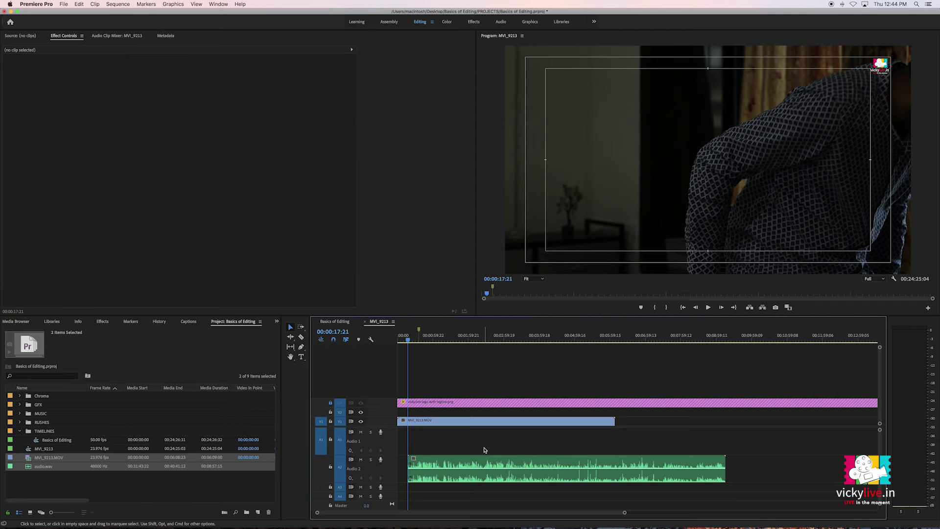
click(452, 463)
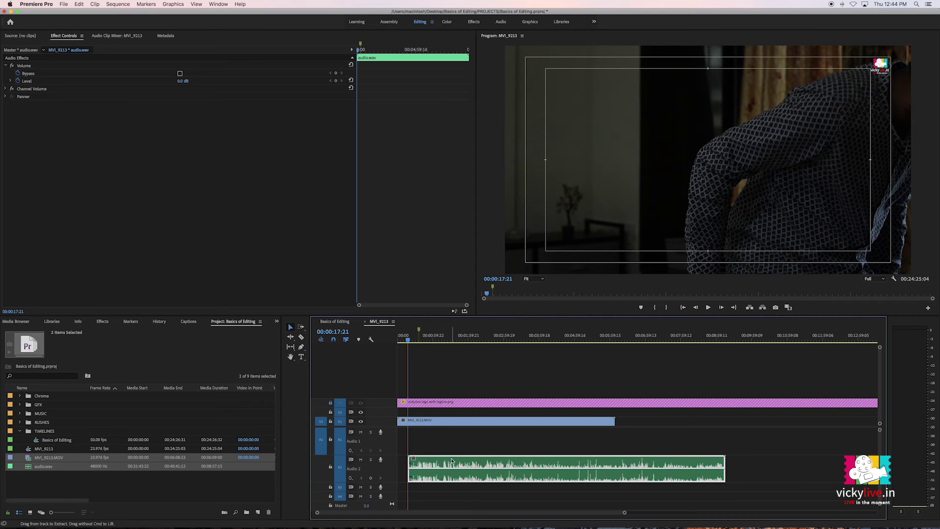
key(Delete)
key(super+v)
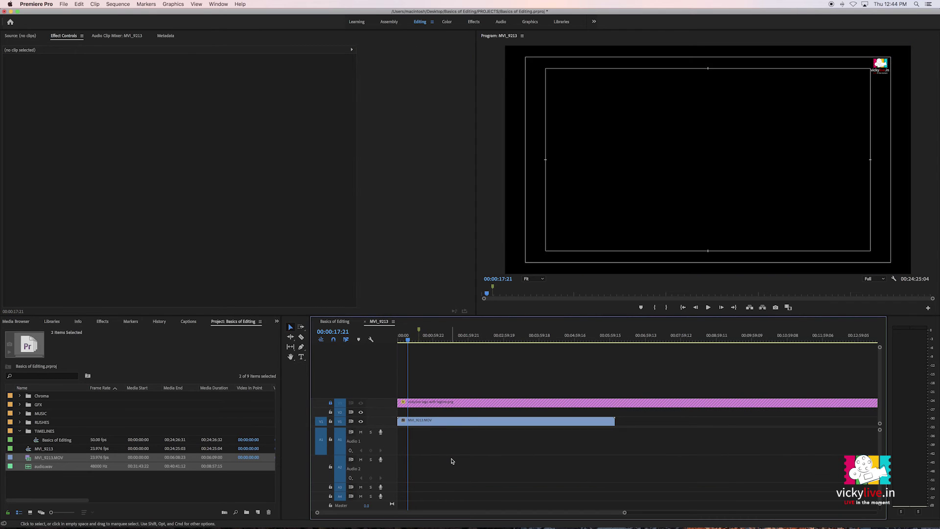
click(447, 365)
Play back from the 00:00:36:16 marker to check the audio sync.
key(super+a)
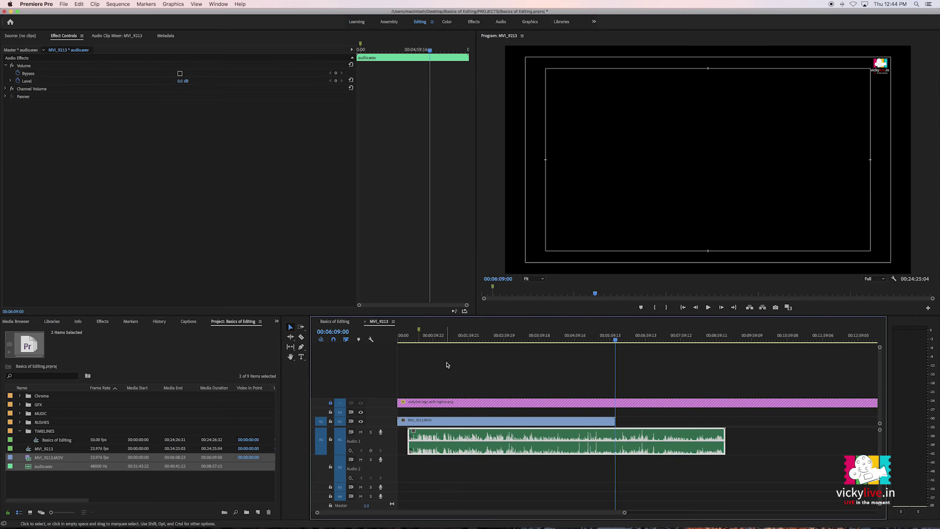
key(Home)
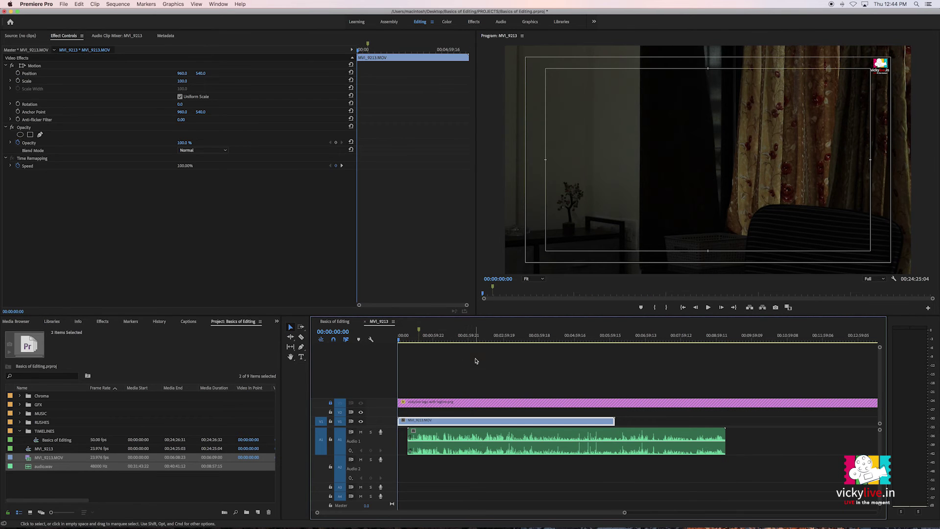
click(474, 361)
click(444, 336)
key(=)
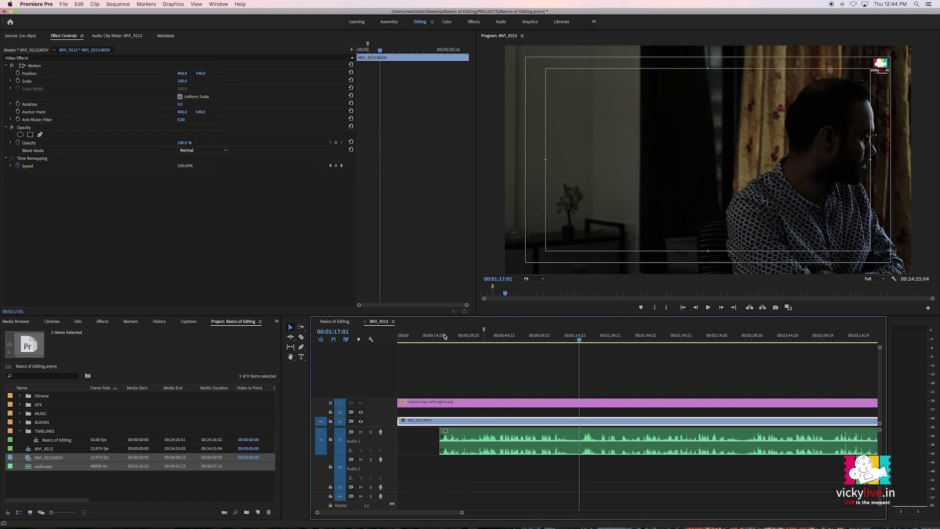
key(super+shift+m)
key(=)
key(=)
key(=)
key(space)
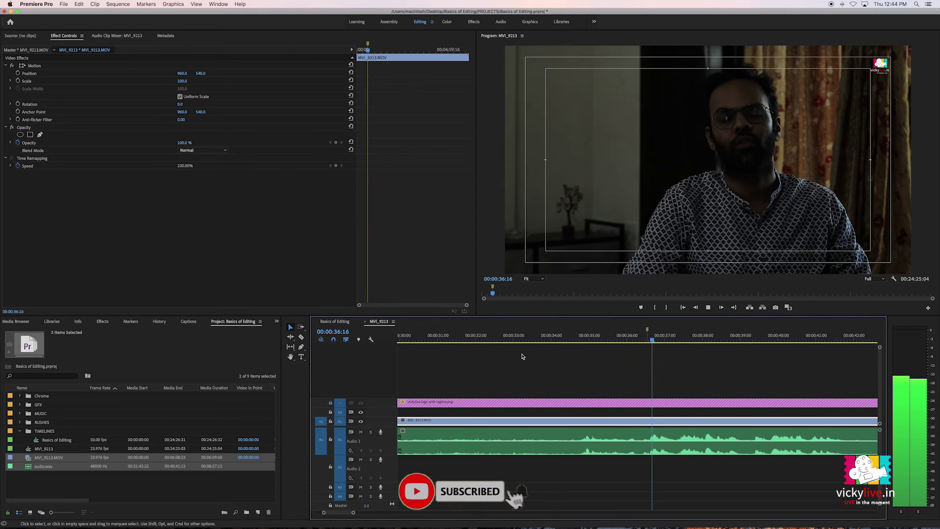
key(-)
key(-)
key(-)
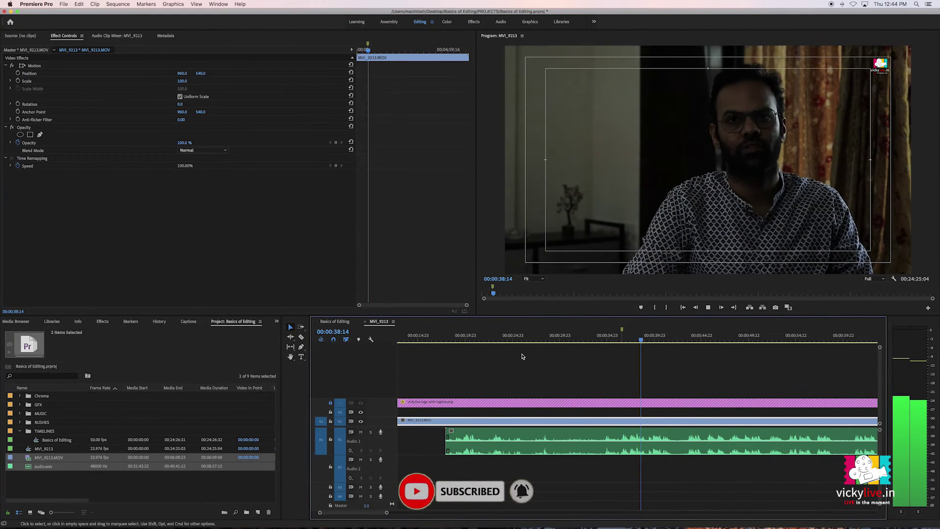
key(-)
key(space)
Trim off the audio.wav tail that runs past the end of the video.
click(519, 377)
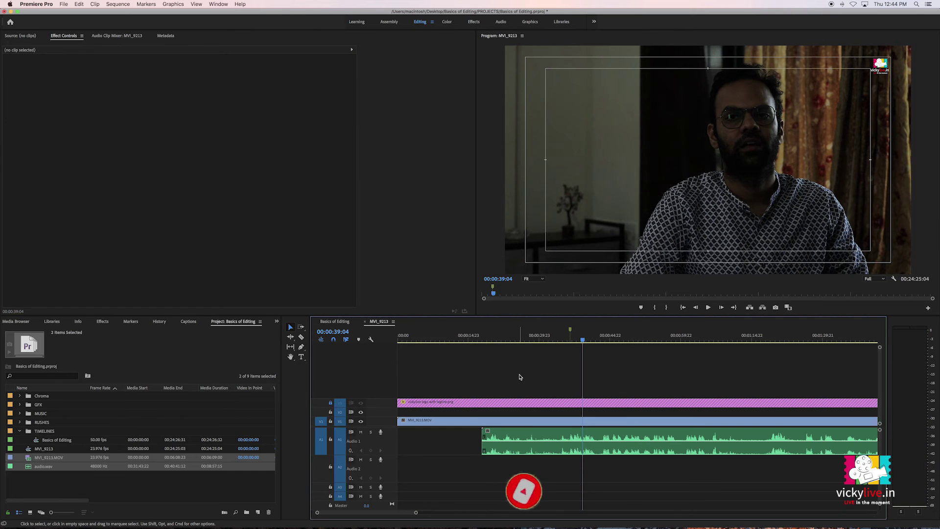
key(-)
key(-)
key(-)
key(Down)
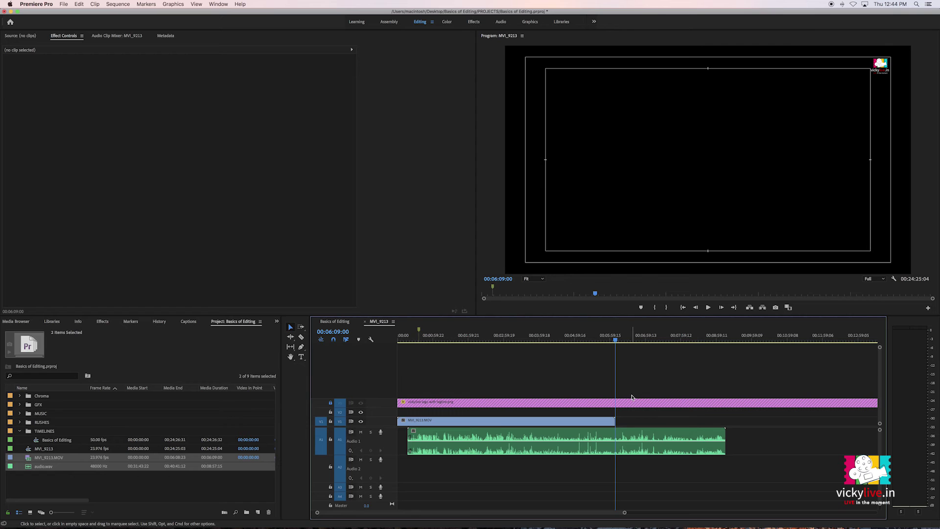
key(space)
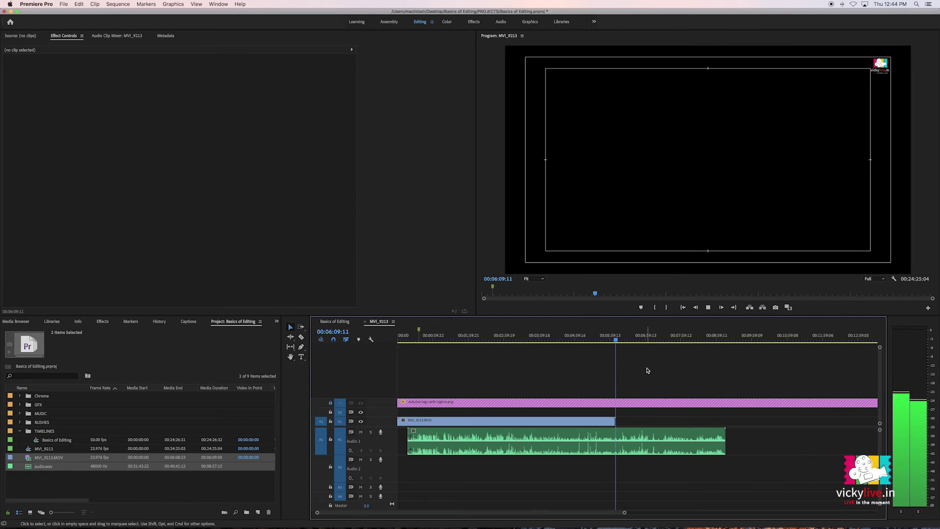
key(space)
key(d)
key(Up)
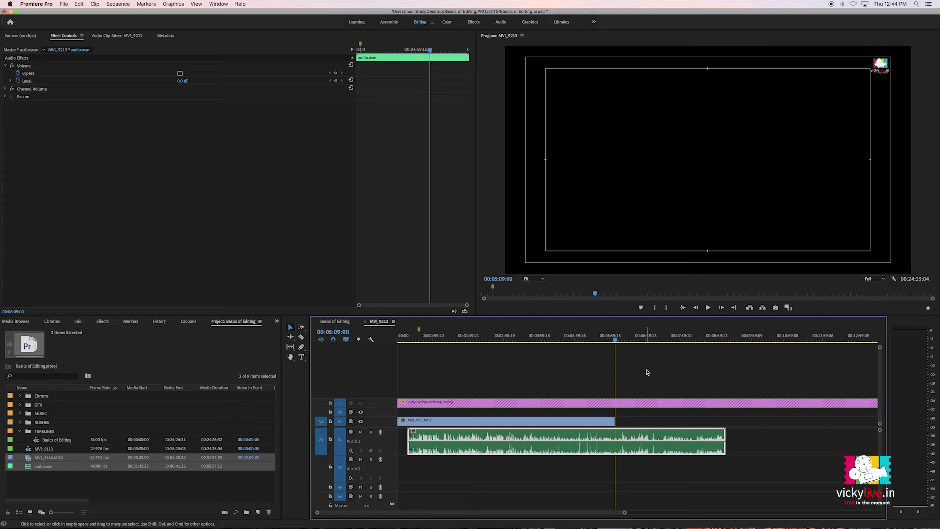
key(super+k)
click(654, 438)
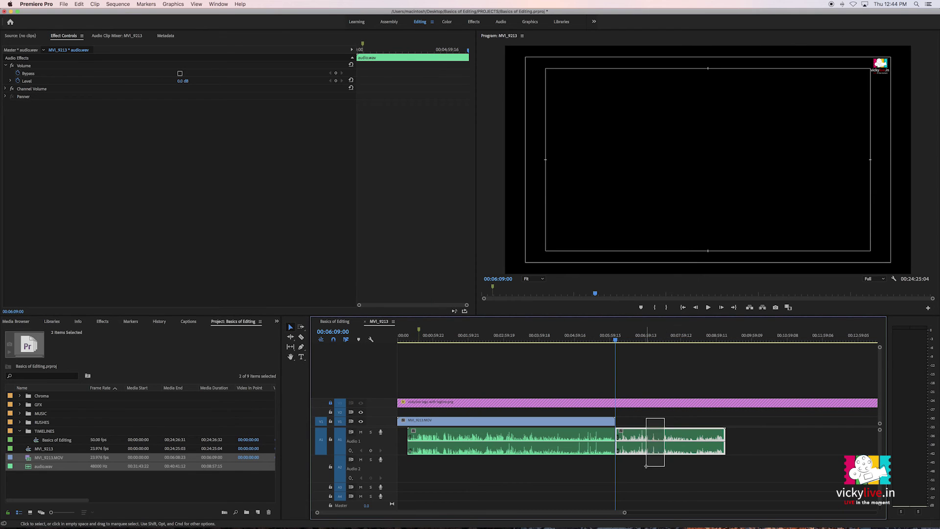
key(Delete)
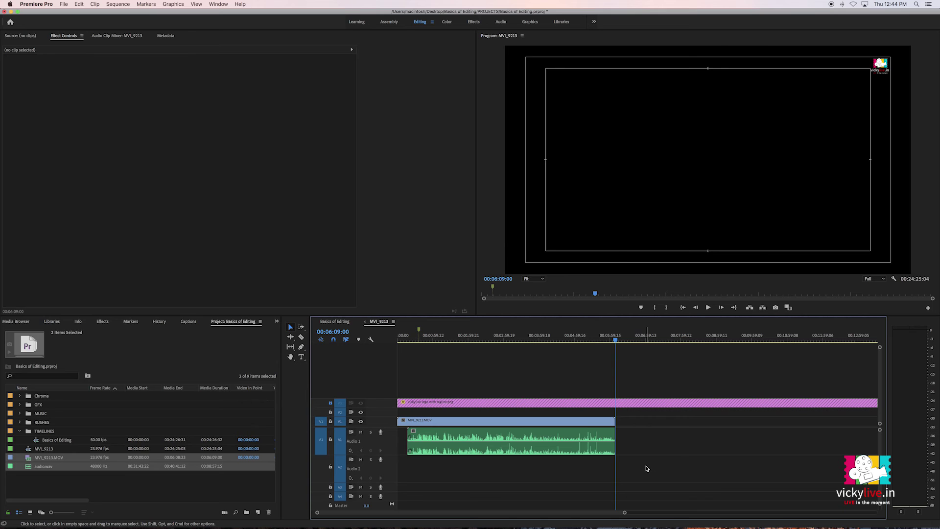
Split the camera clip where the recorded audio begins, delete the lead-in, and close the gap.
key(Home)
key(space)
key(=)
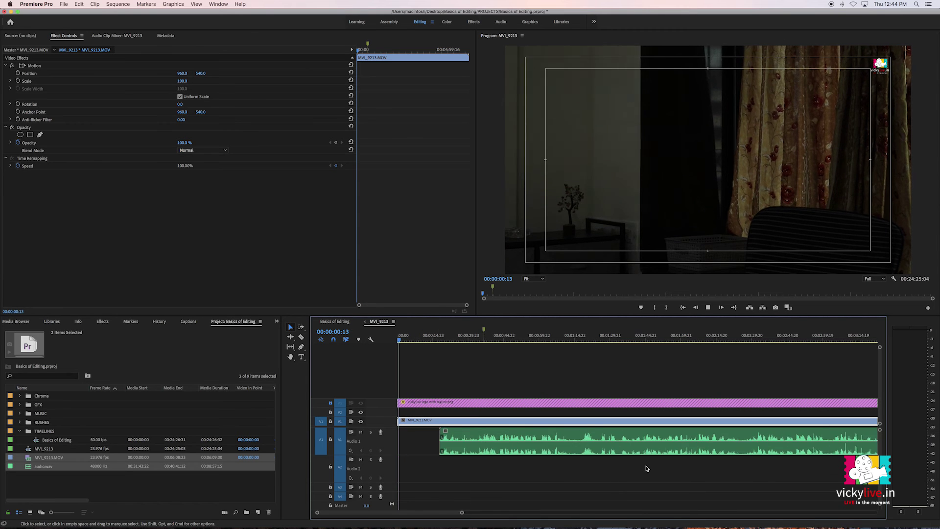
key(=)
click(483, 370)
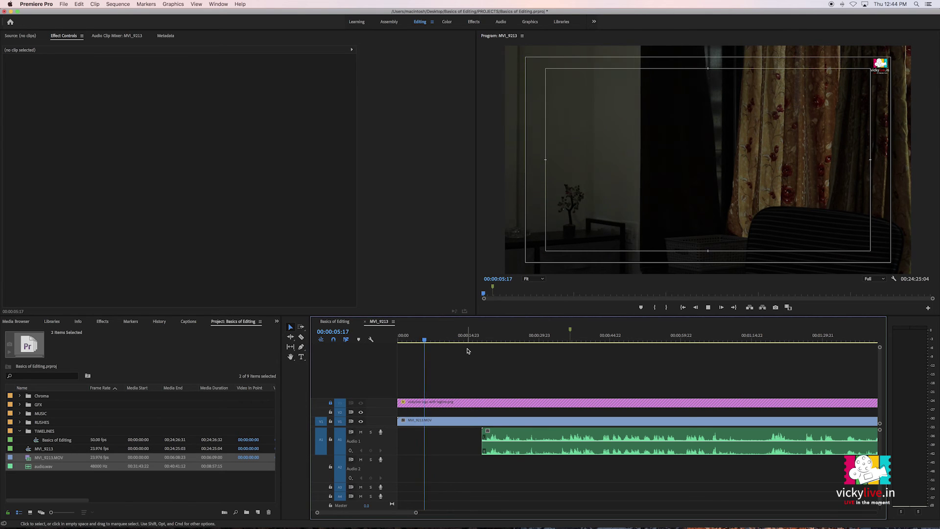
drag(446, 340, 474, 341)
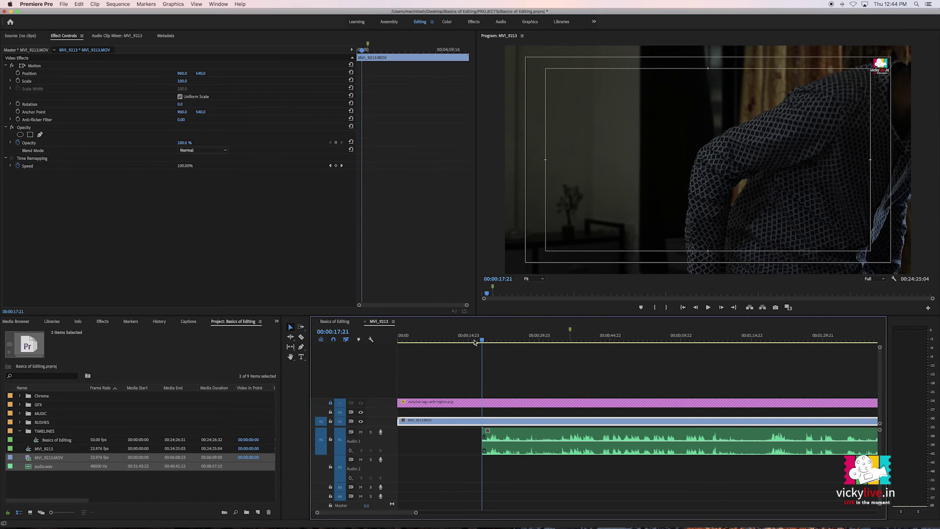
key(super+k)
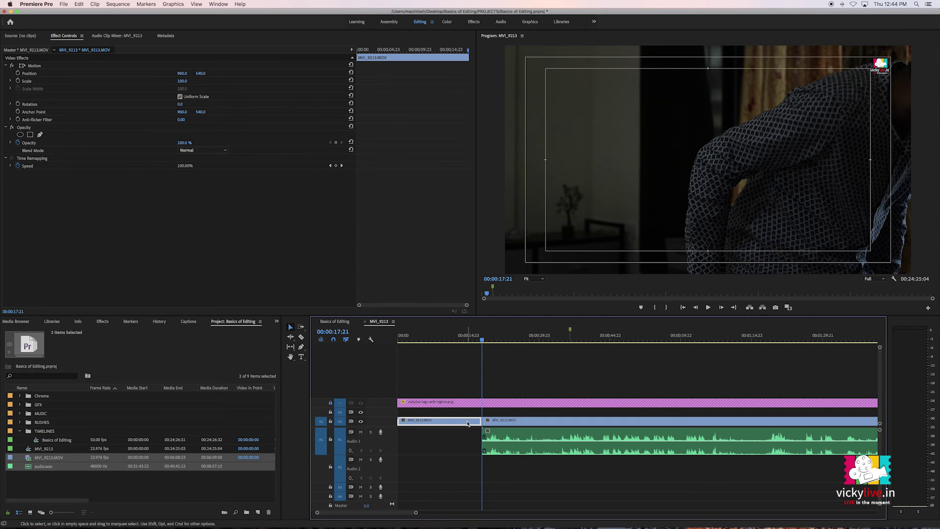
key(Delete)
click(467, 424)
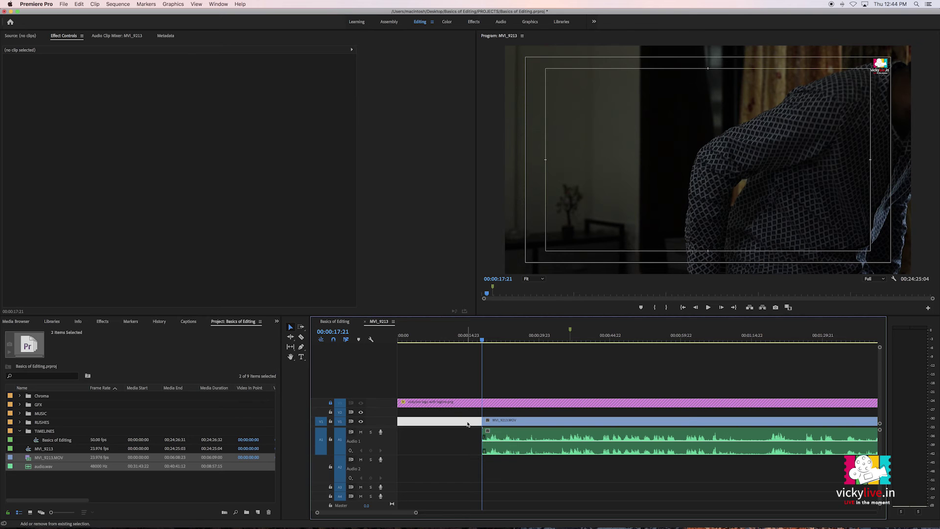
key(Delete)
key(backslash)
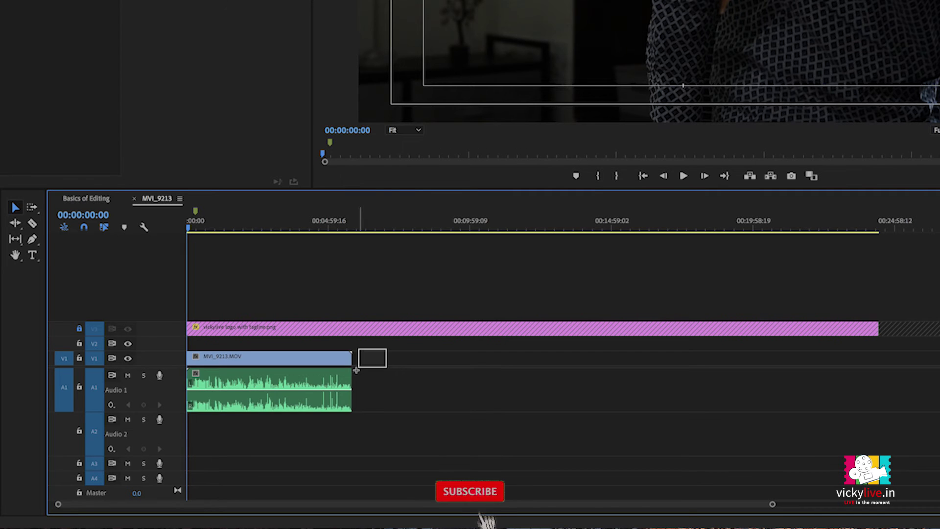
Merge the synced clips into 'merge method 2' and place it on V1/A1 after MVI_9213.MOV.
right_click(315, 402)
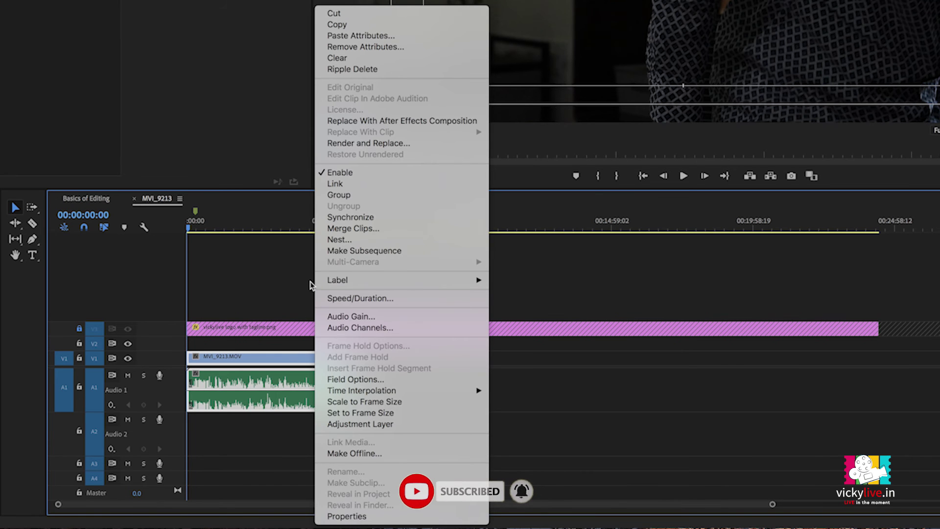
click(337, 229)
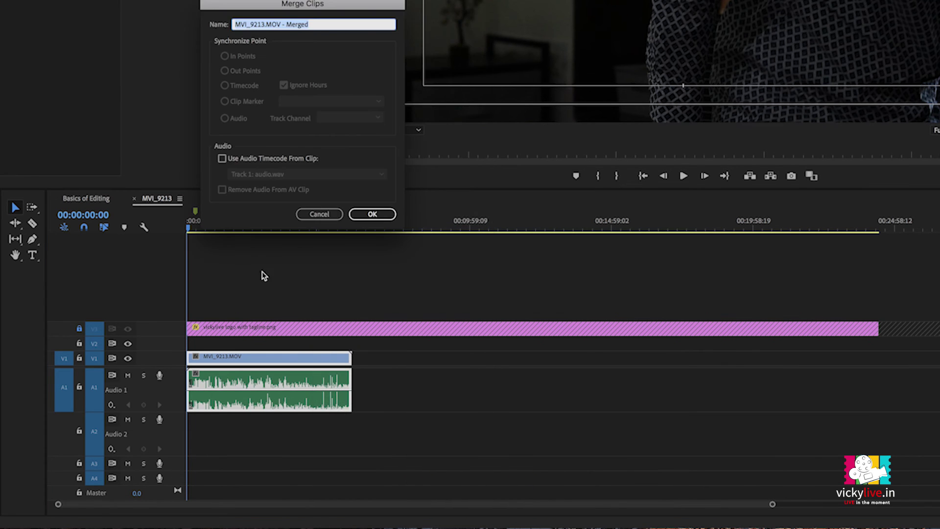
text(merge)
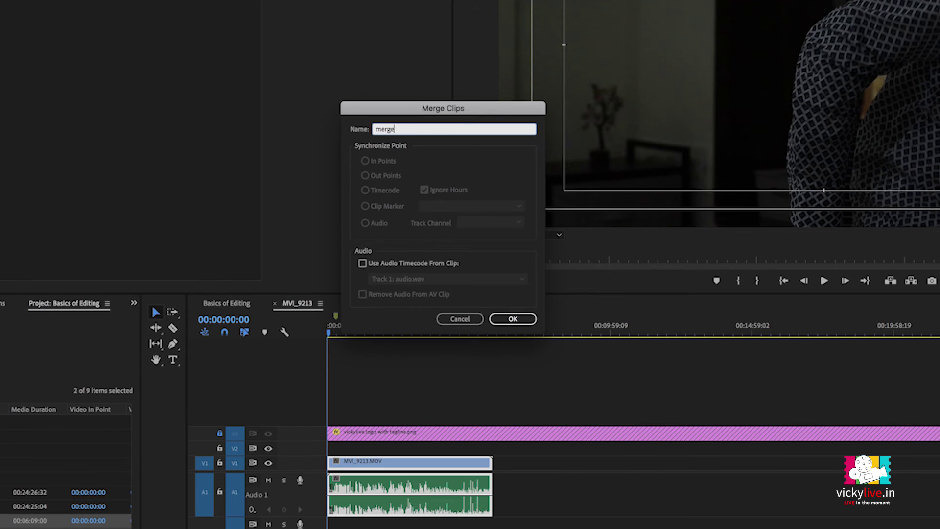
text(2)
click(512, 318)
click(41, 414)
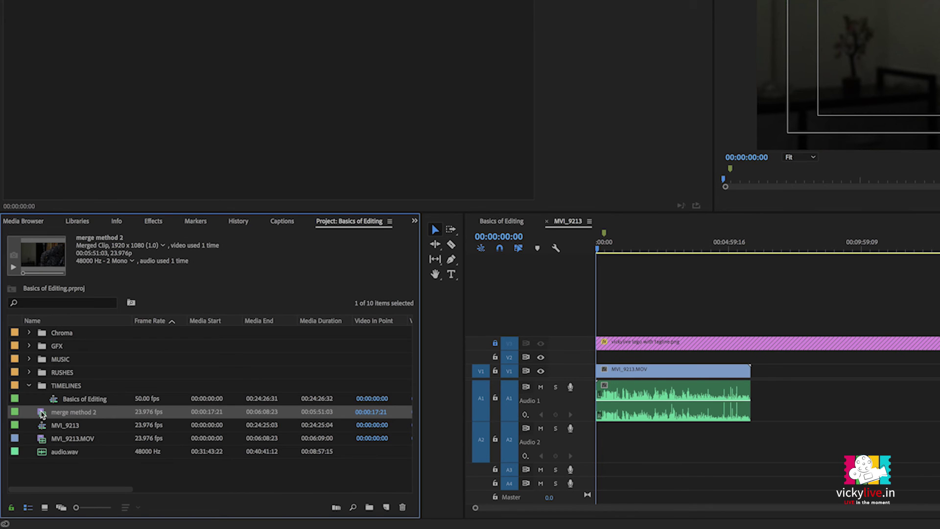
drag(41, 415, 824, 397)
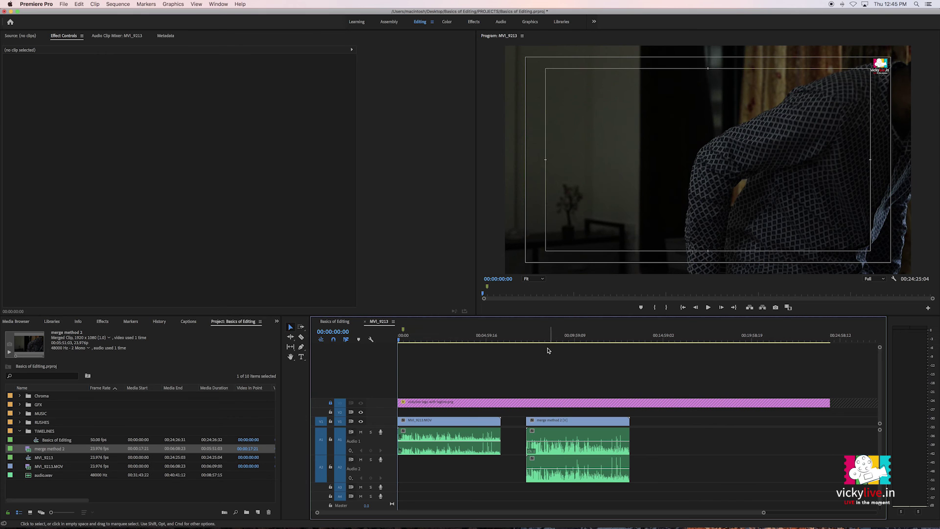
Play merge method 2 from its start to check the sync, then fit the sequence in view.
click(539, 338)
click(587, 368)
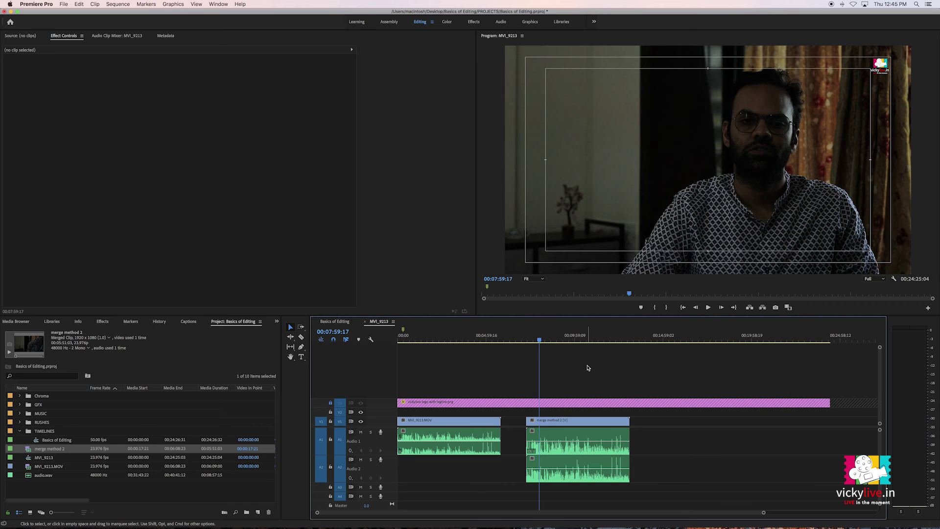
key(Up)
key(d)
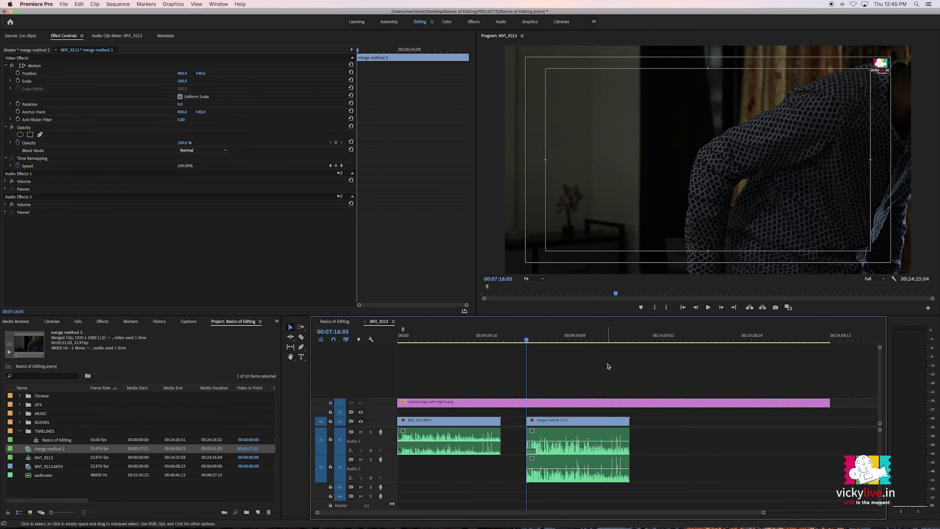
key(=)
key(space)
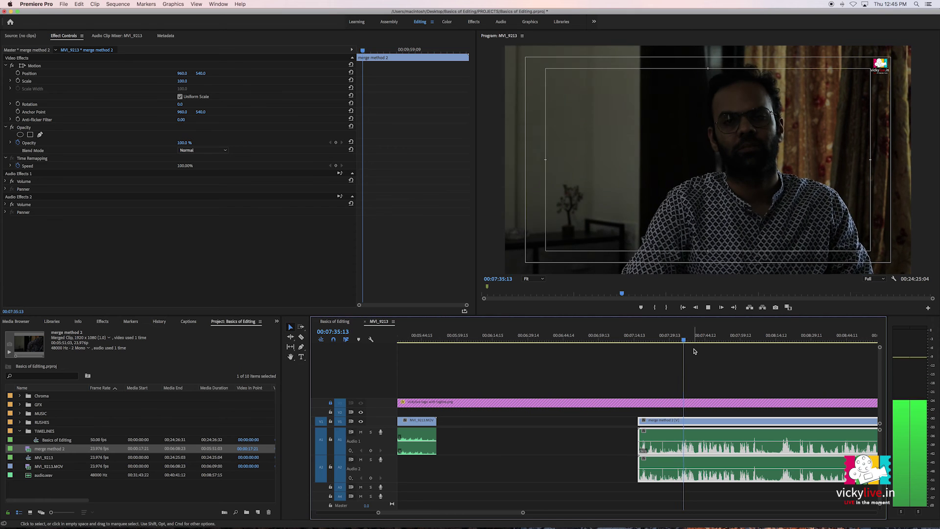
click(758, 371)
key(backslash)
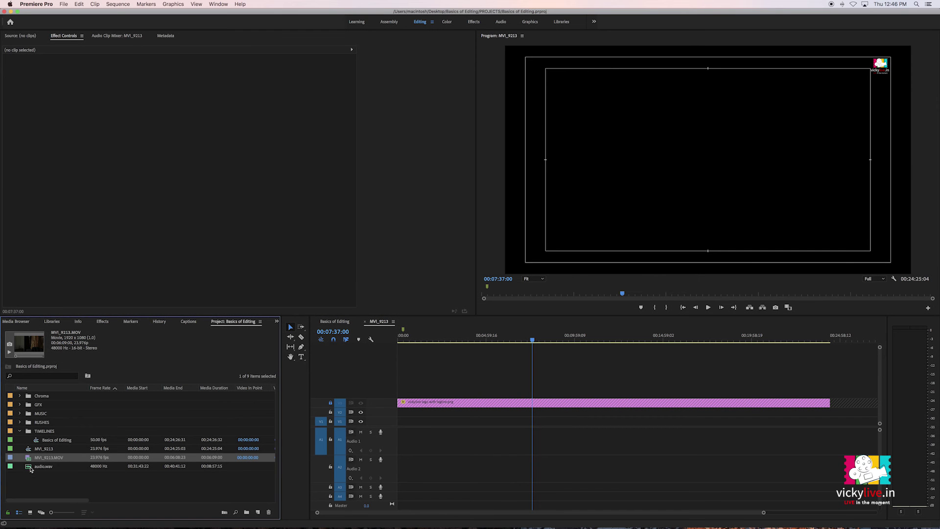
Create a multicam source sequence from MVI_9213.MOV and audio.wav using Audio sync.
click(33, 481)
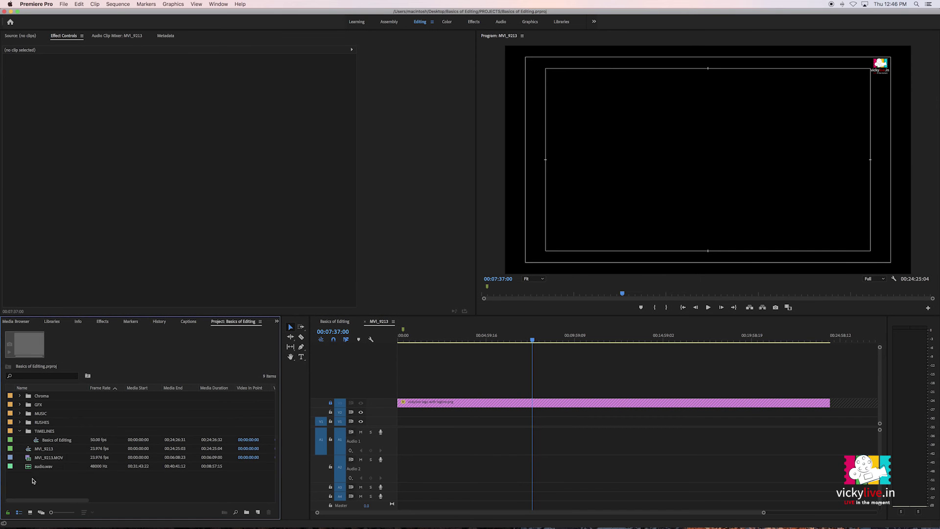
click(29, 458)
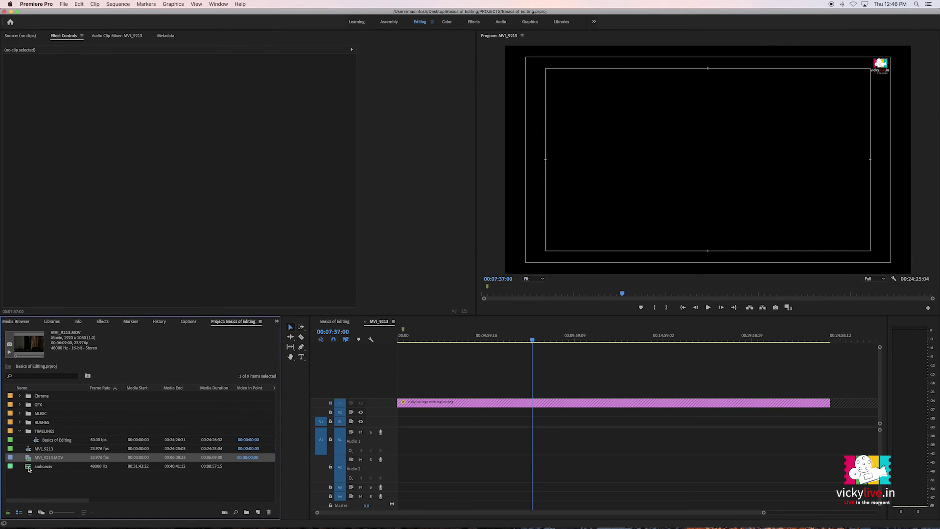
shift+click(37, 466)
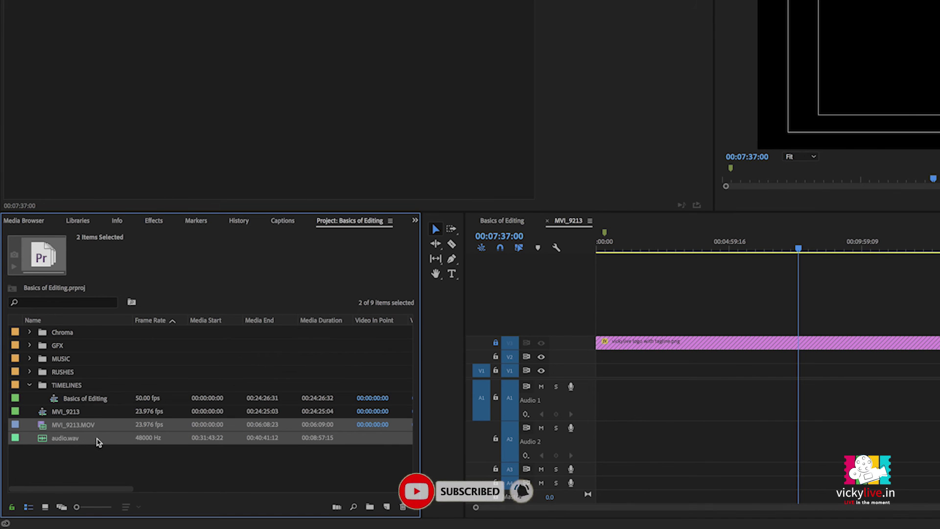
right_click(106, 440)
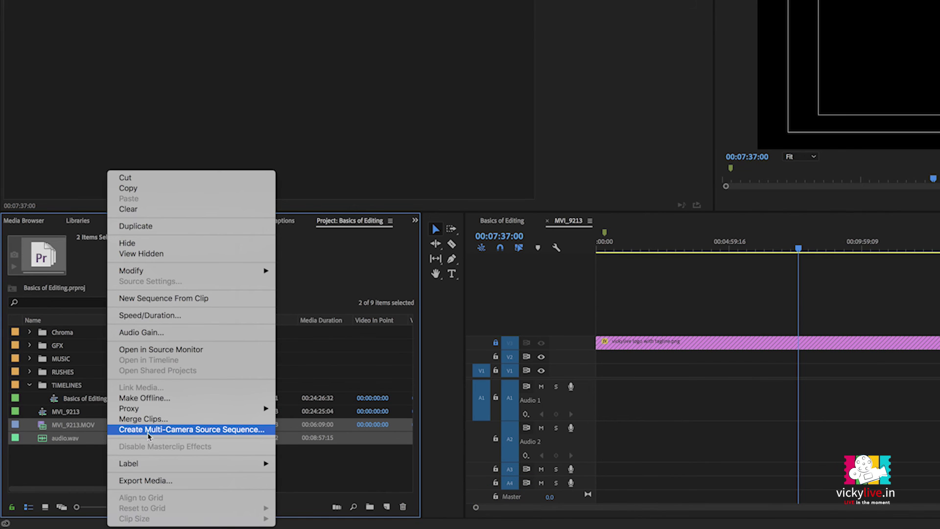
click(258, 434)
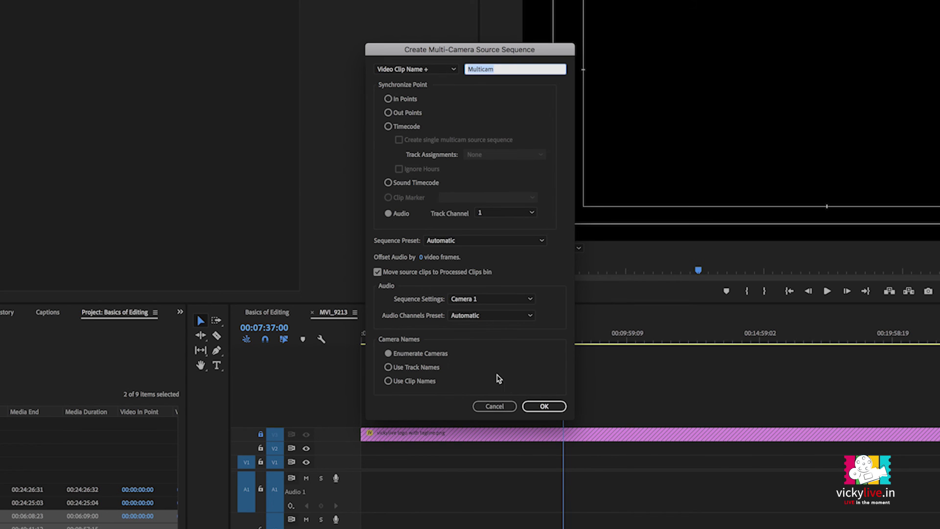
click(543, 408)
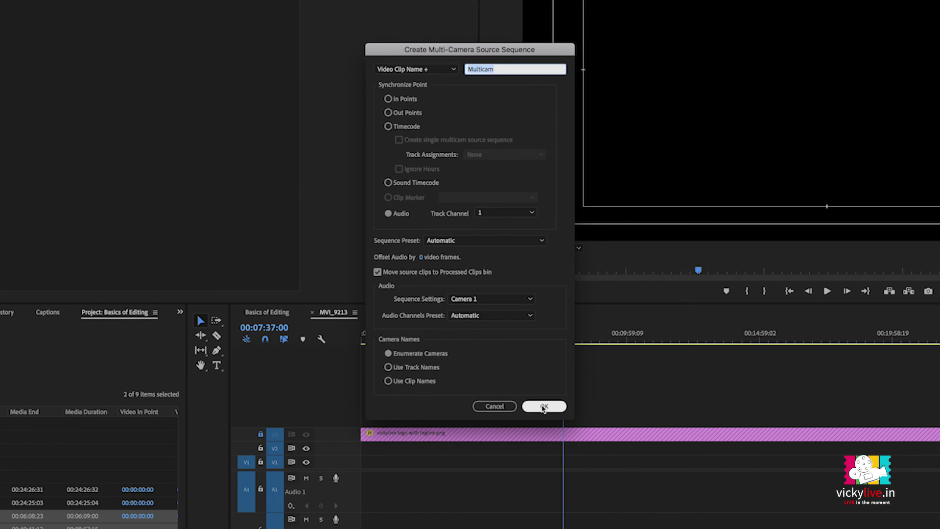
click(544, 406)
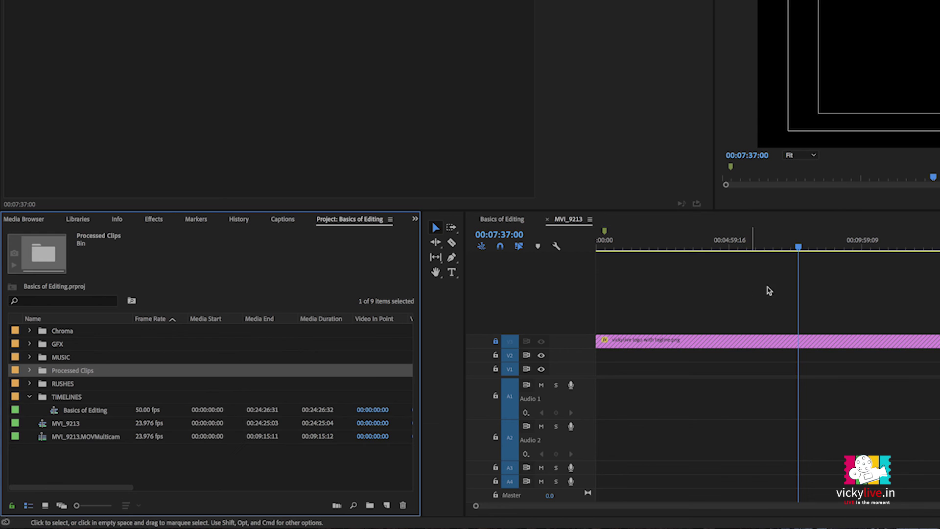
Load MVI_9213.MOV and then audio.wav from Processed Clips into the Source monitor, then select the MVI_9213.MOVMulticam sequence.
click(30, 371)
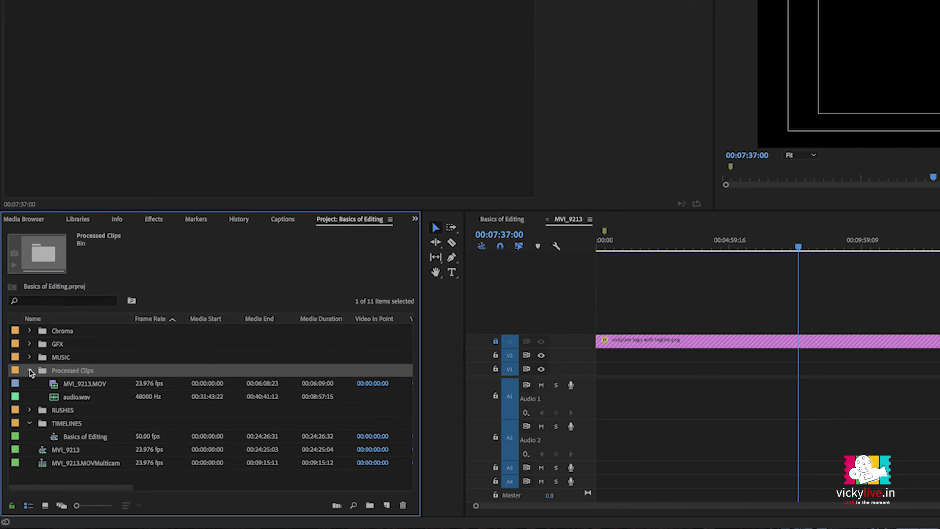
double_click(54, 385)
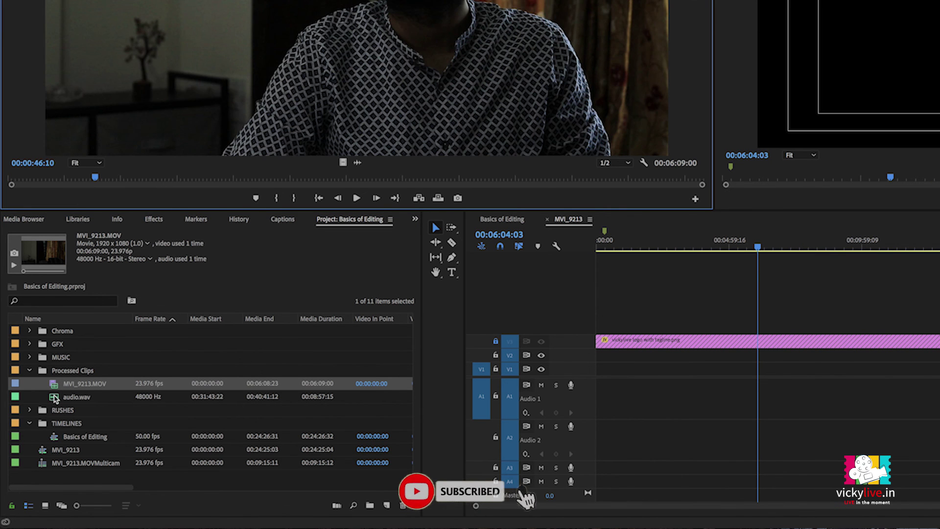
double_click(54, 397)
click(44, 464)
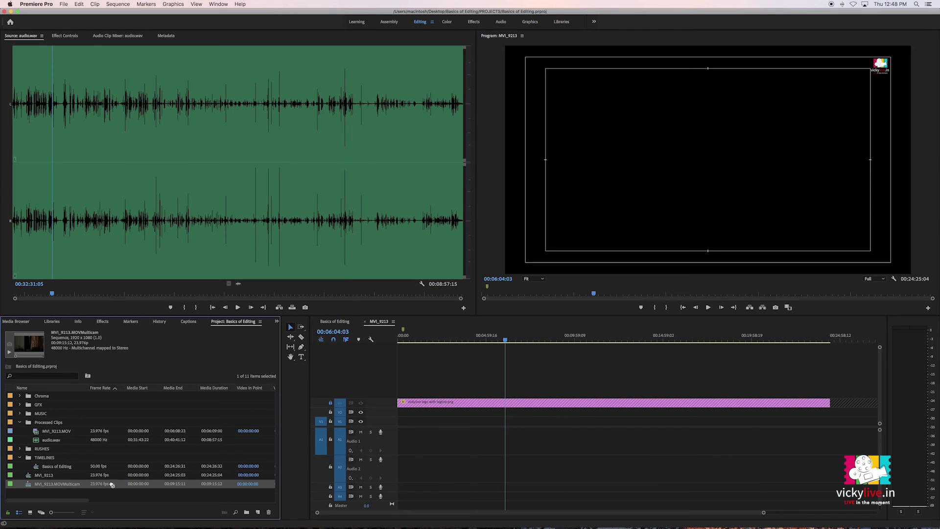
Place the MVI_9213.MOVMulticam sequence on V1 and A1 beneath the logo overlay.
drag(111, 484, 413, 454)
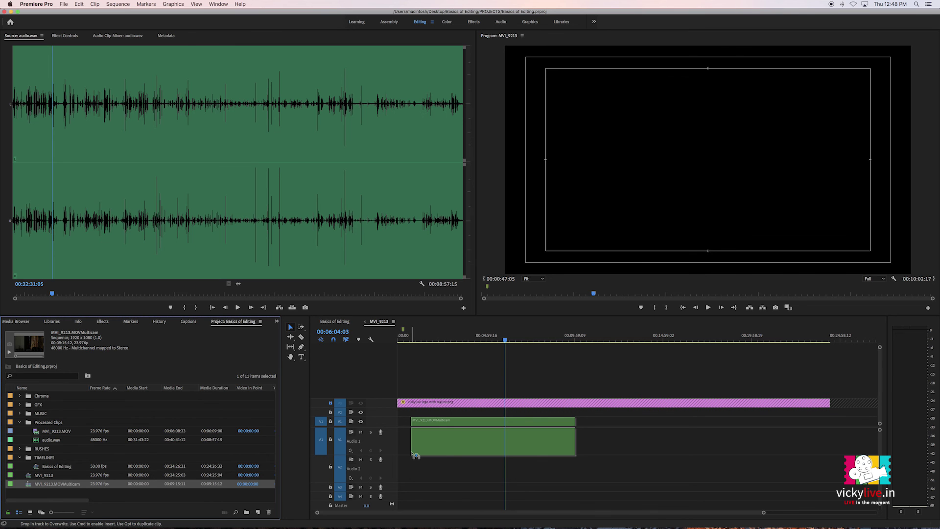
drag(414, 455, 414, 455)
key(=)
Play back the multicam clip, save the project, and fit the whole sequence in the timeline.
key(space)
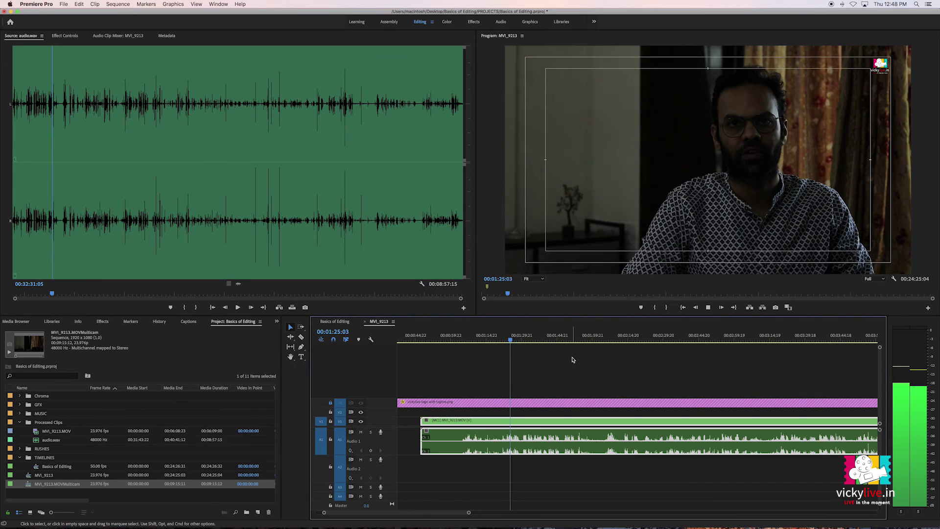
key(space)
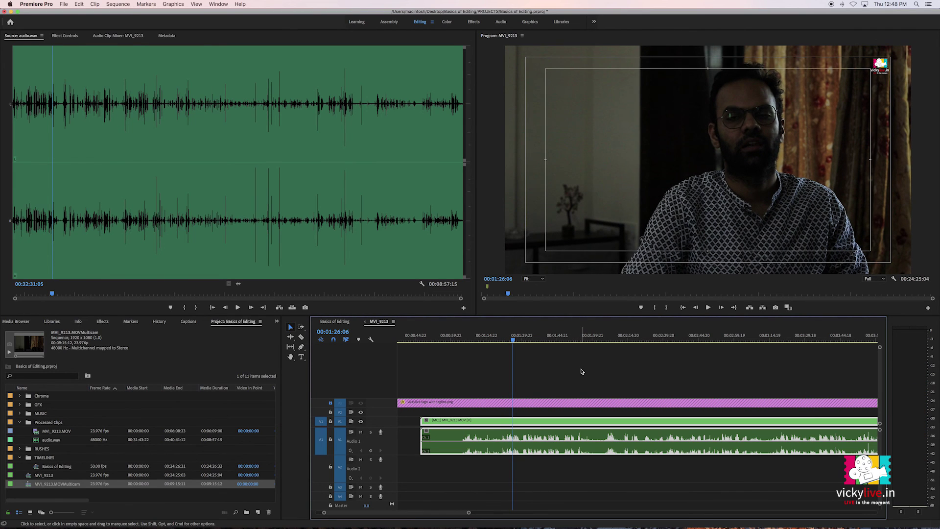
key(super+s)
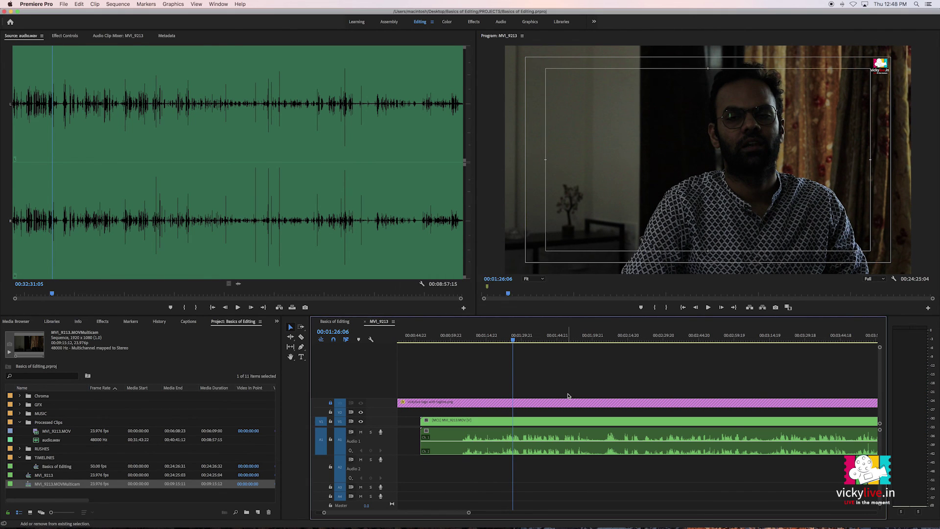
key(backslash)
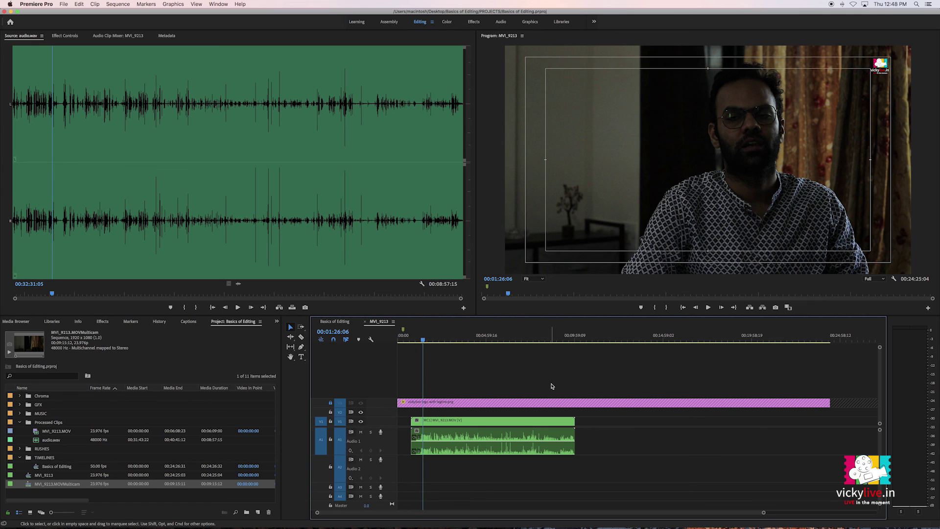